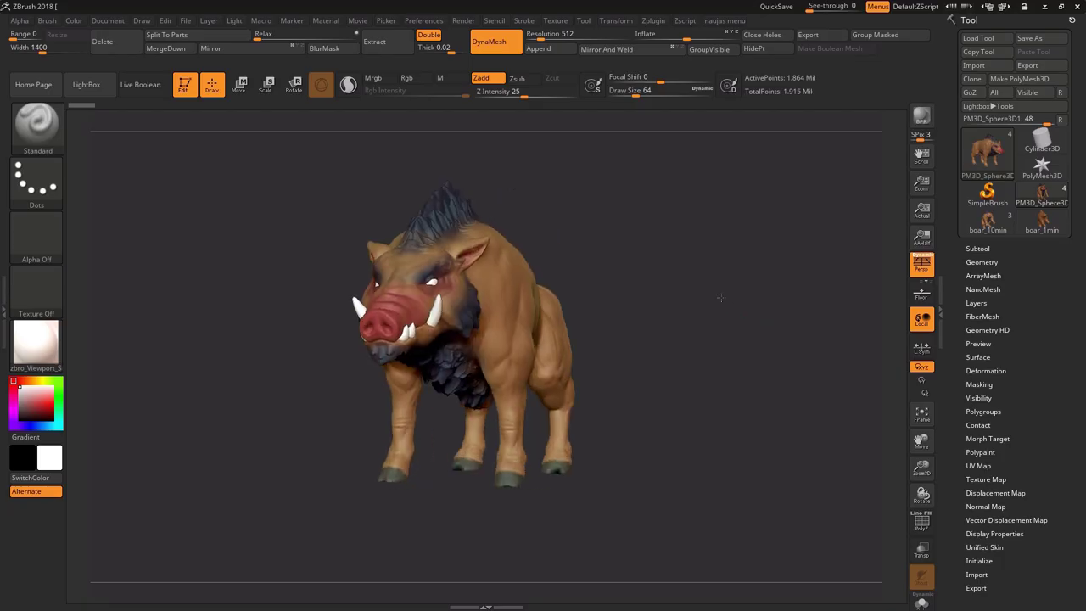
Examine the boar's high-poly sculpt in ZBrush and its low-poly mesh, plain and textured, in 3ds Max.
left_click_drag(721, 297, 714, 295)
left_click_drag(751, 200, 704, 194)
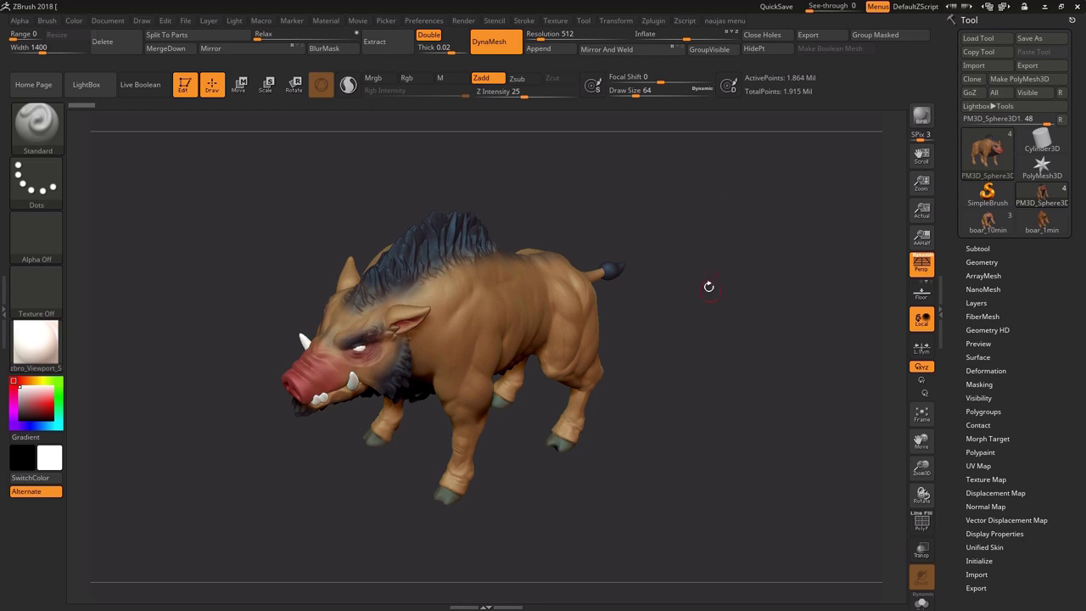
left_click_drag(714, 389, 683, 342)
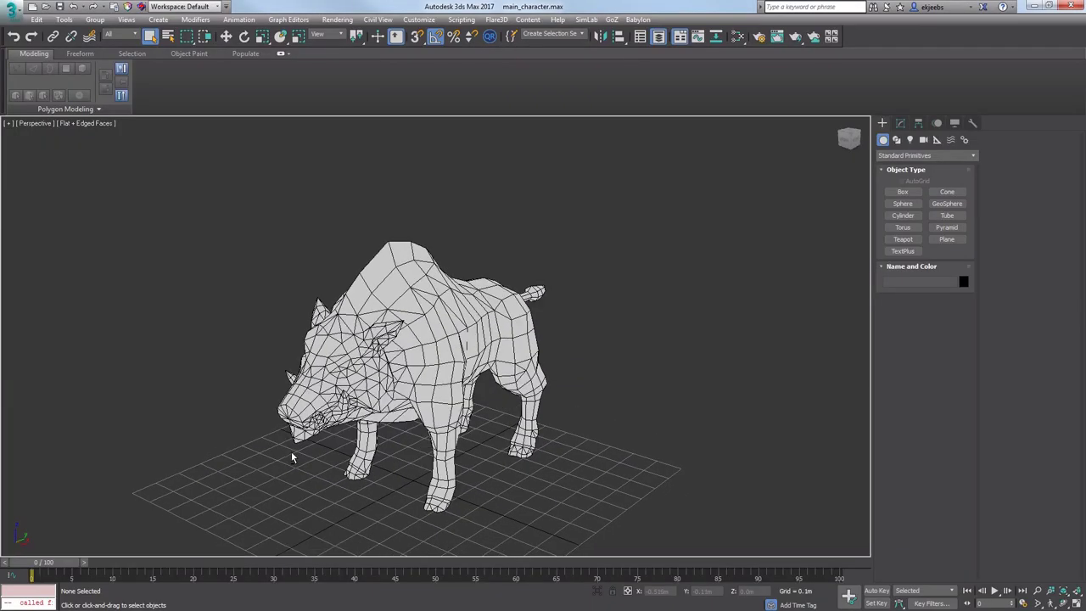
middle_click_drag(286, 448, 269, 448, "alt")
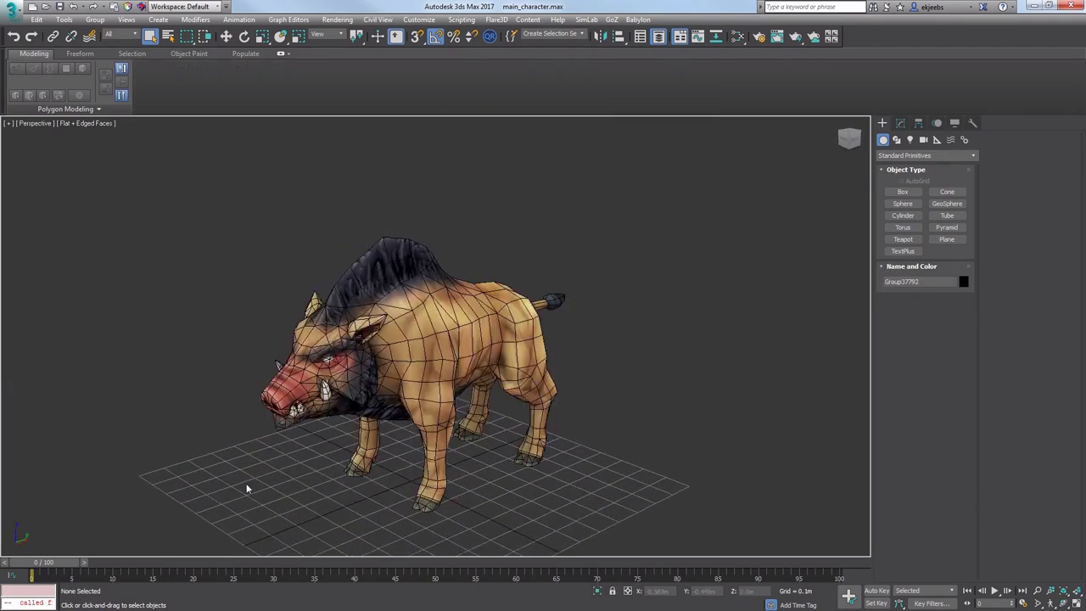
middle_click_drag(247, 489, 241, 485, "alt")
scroll(340, 381, "up", 2)
middle_click_drag(364, 367, 216, 392, "alt")
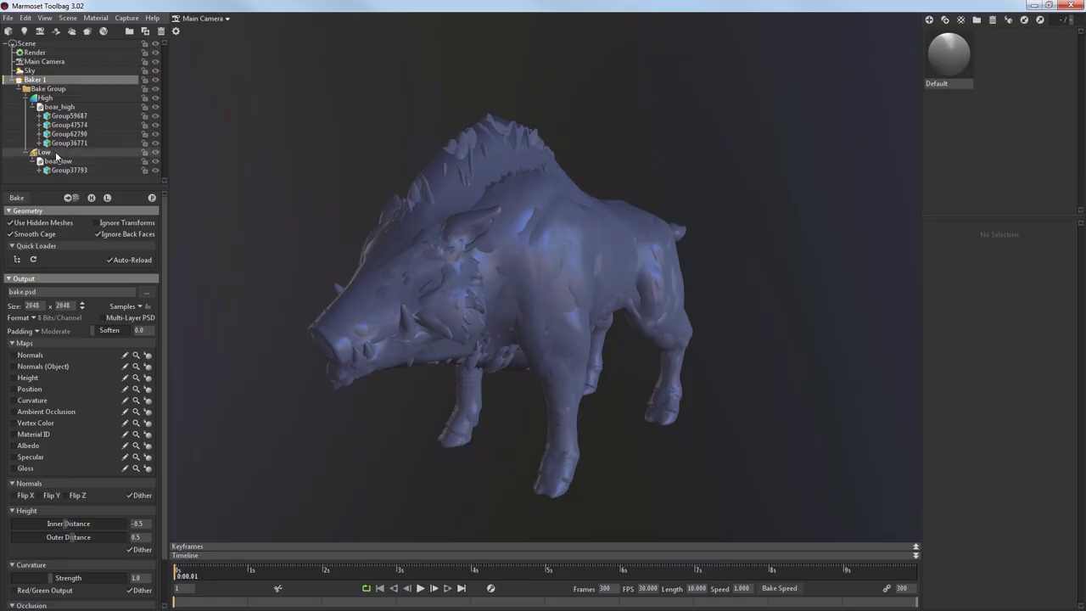
In Marmoset Toolbag, check the low-poly boar's cage offset and enable the Height map in the baker's output.
left_click(44, 151)
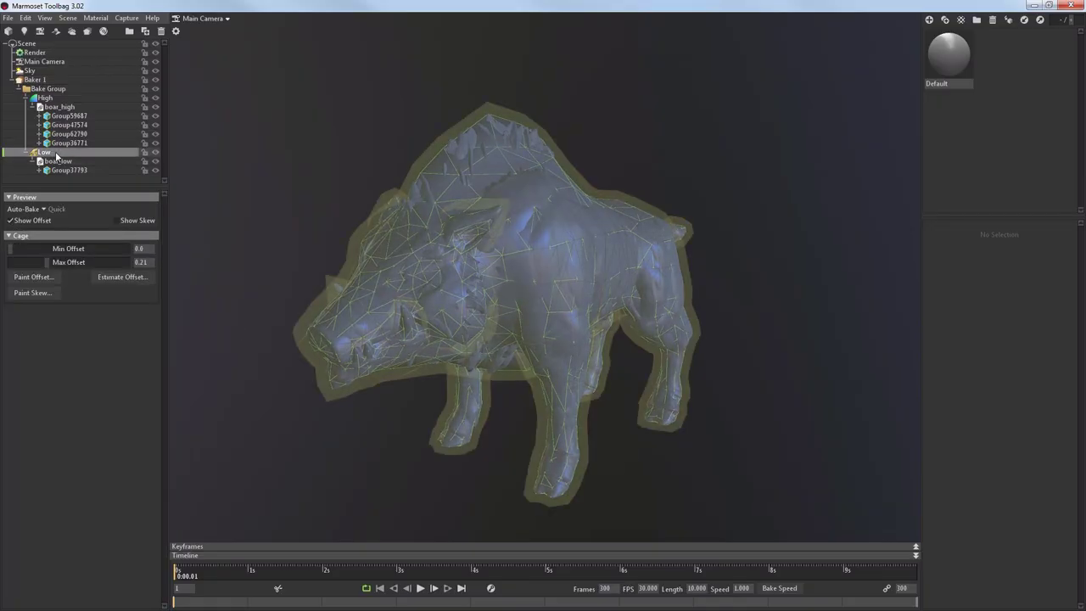
left_click(34, 79)
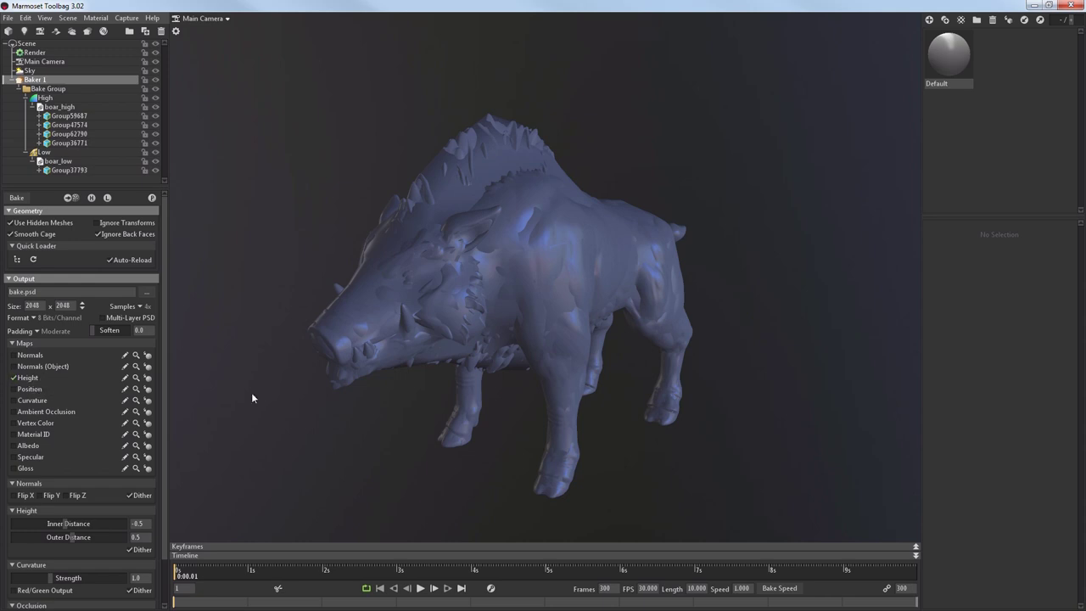
left_click_drag(338, 372, 334, 386)
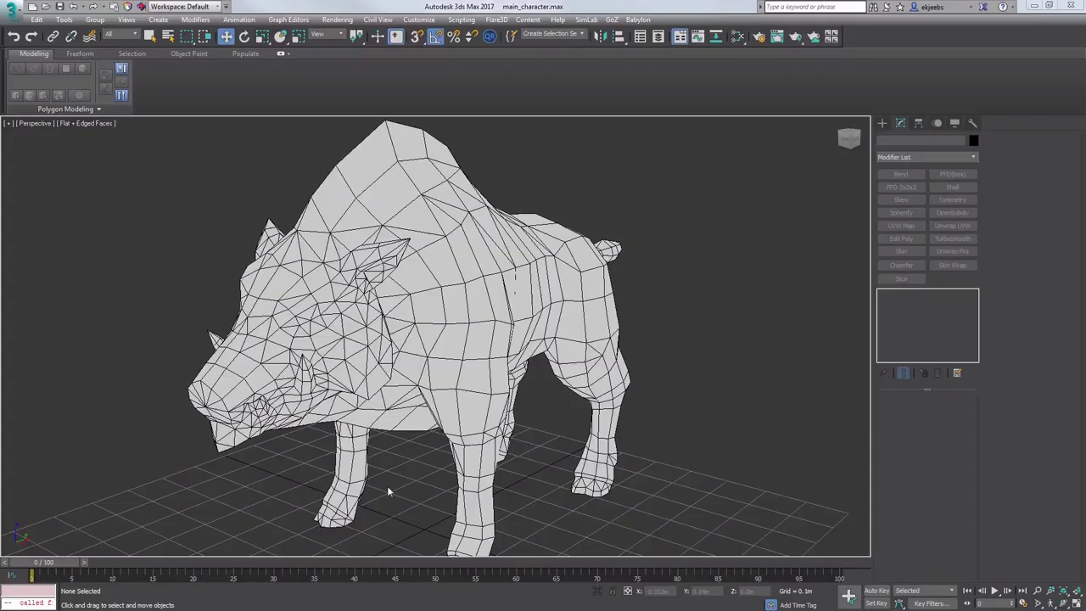
Switch to 3ds Max and apply an Unwrap UVW modifier to the low-poly boar mesh.
middle_click_drag(490, 373, 489, 461, "alt")
left_click(500, 344)
left_click(475, 451)
left_click(449, 367)
mouse_move(449, 366)
middle_mouse_down("alt")
mouse_move(416, 392)
mouse_move(364, 376)
mouse_move(488, 360)
mouse_move(441, 366)
middle_mouse_up("alt")
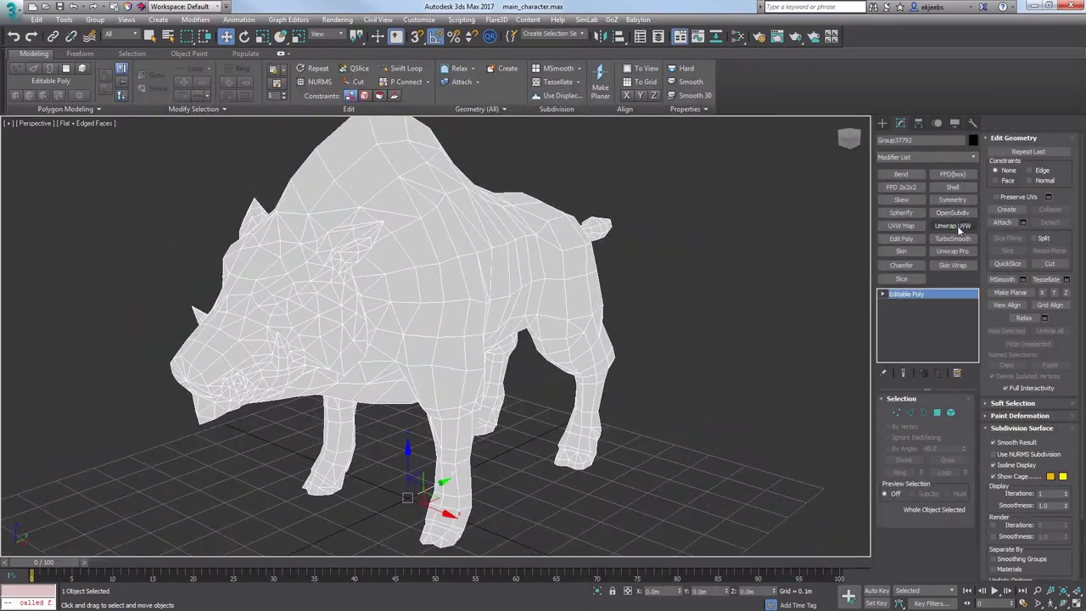
left_click(957, 225)
left_click(1024, 206)
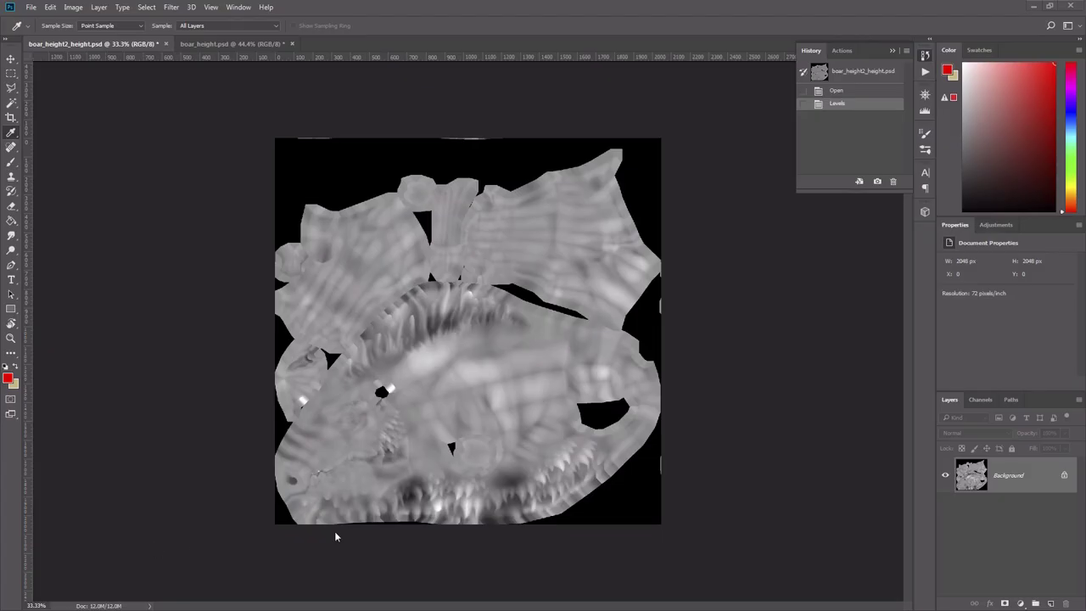
Switch to Photoshop and examine the baked boar_height2_height.psd height map up close.
scroll(506, 408, "up", 2, "alt")
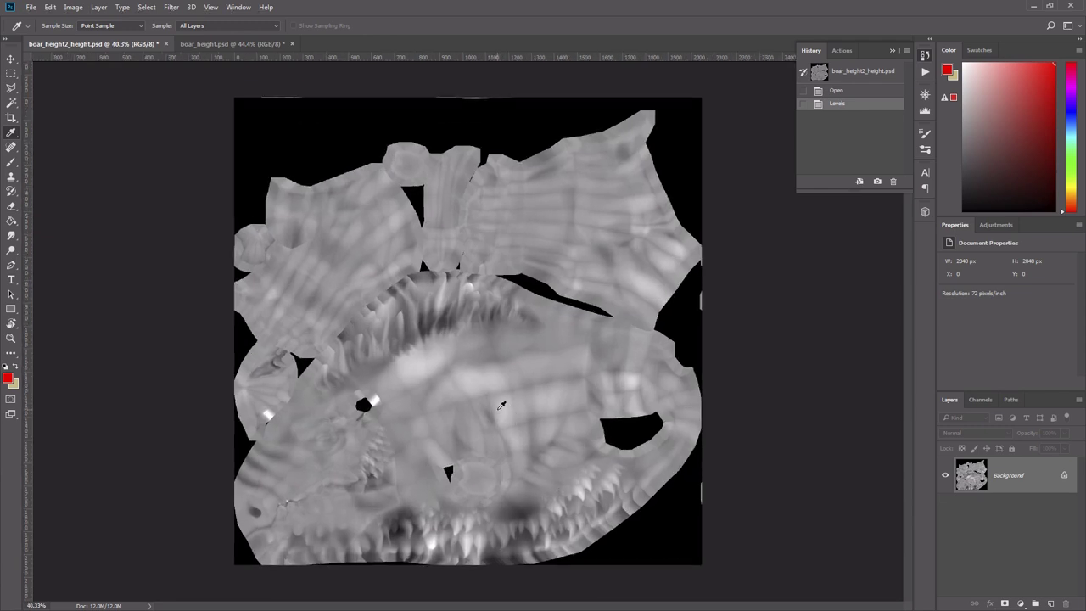
scroll(503, 432, "up", 4, "alt")
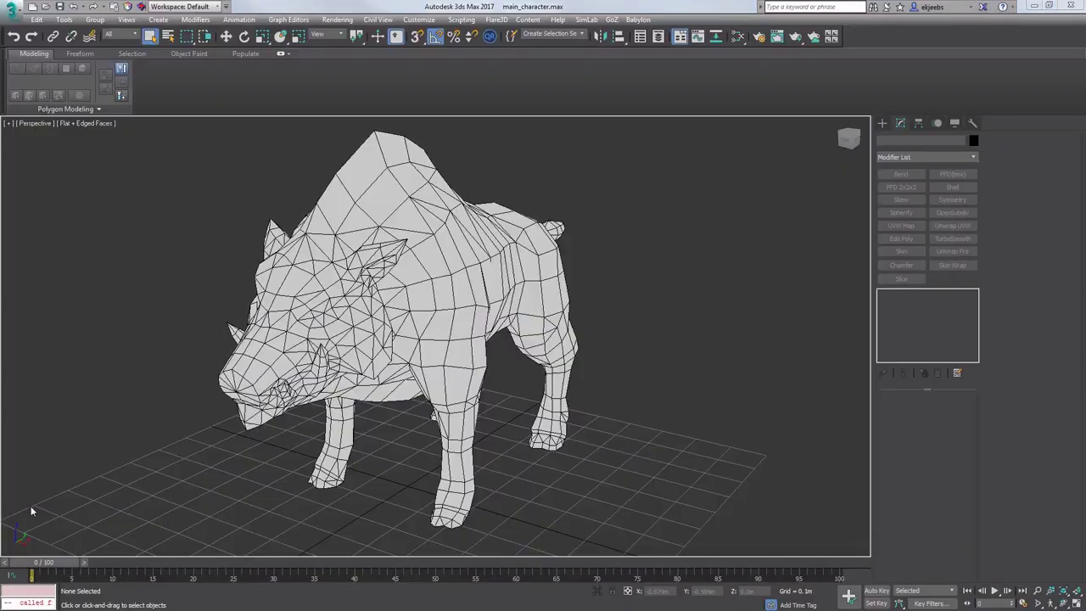
Switch to 3ds Max and apply TurboSmooth with 2 iterations to the low-poly boar mesh.
middle_click_drag(423, 347, 416, 357, "alt")
scroll(421, 308, "up", 6)
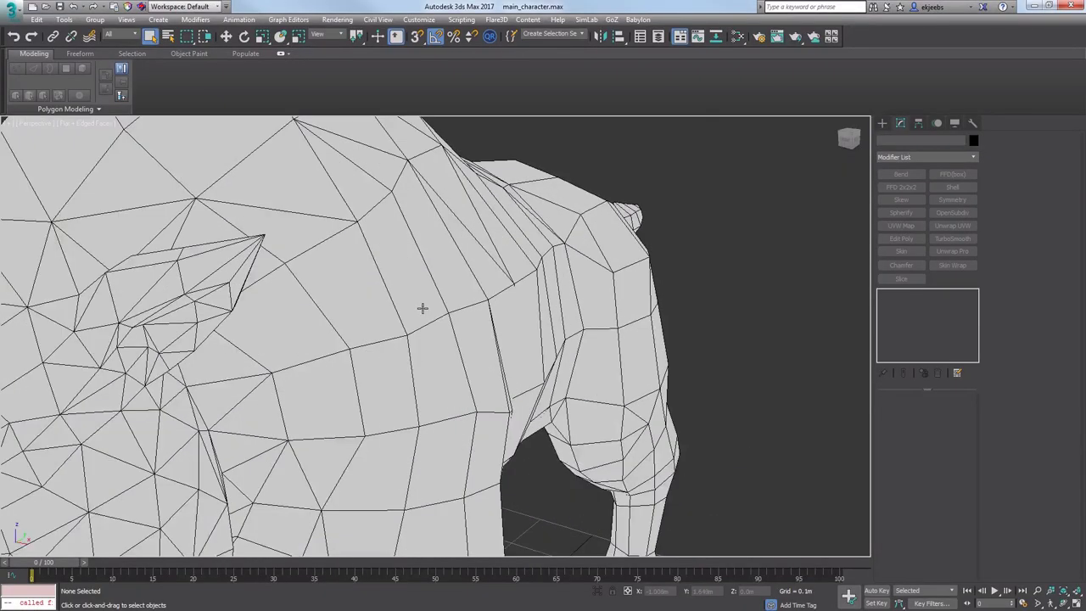
middle_click_drag(435, 319, 452, 311, "alt")
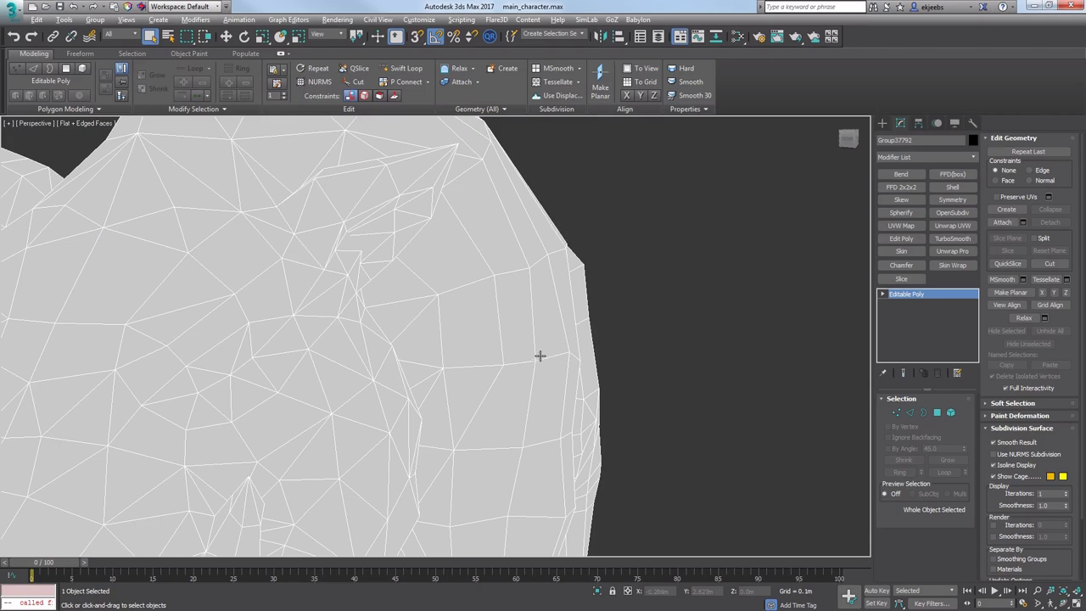
scroll(509, 347, "down", 10)
middle_click_drag(500, 342, 448, 373, "alt")
left_click(951, 238)
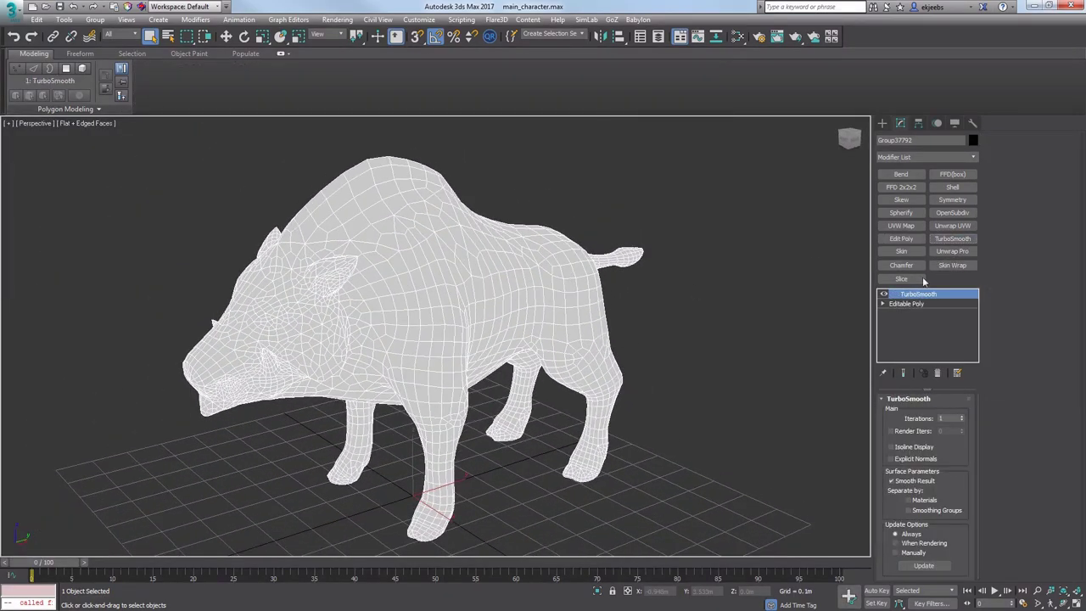
left_click(962, 418)
middle_click_drag(399, 245, 463, 237, "alt")
scroll(524, 233, "up", 5)
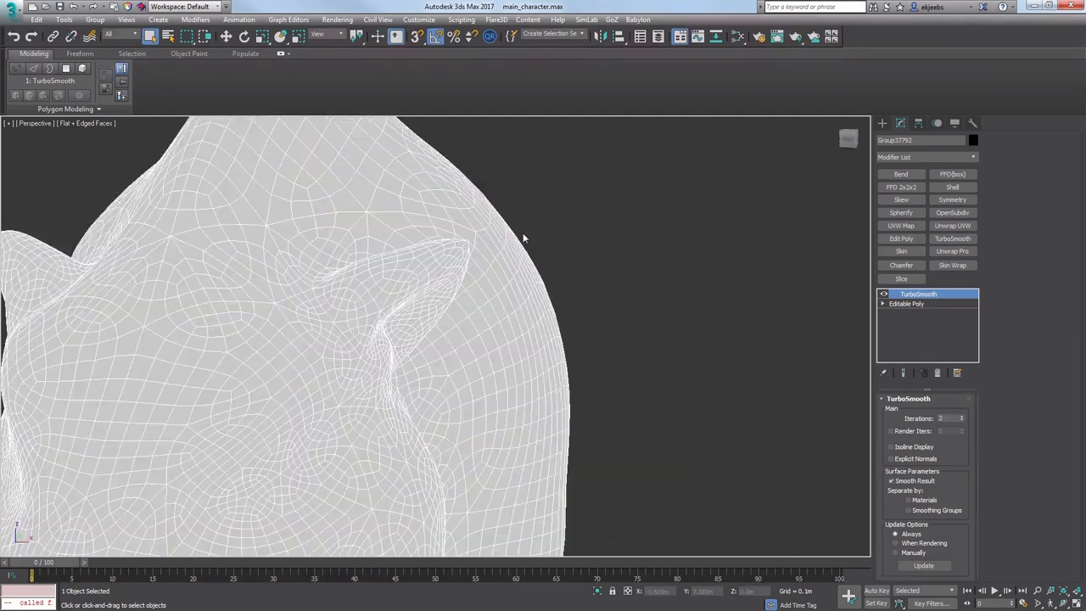
scroll(529, 228, "up", 1)
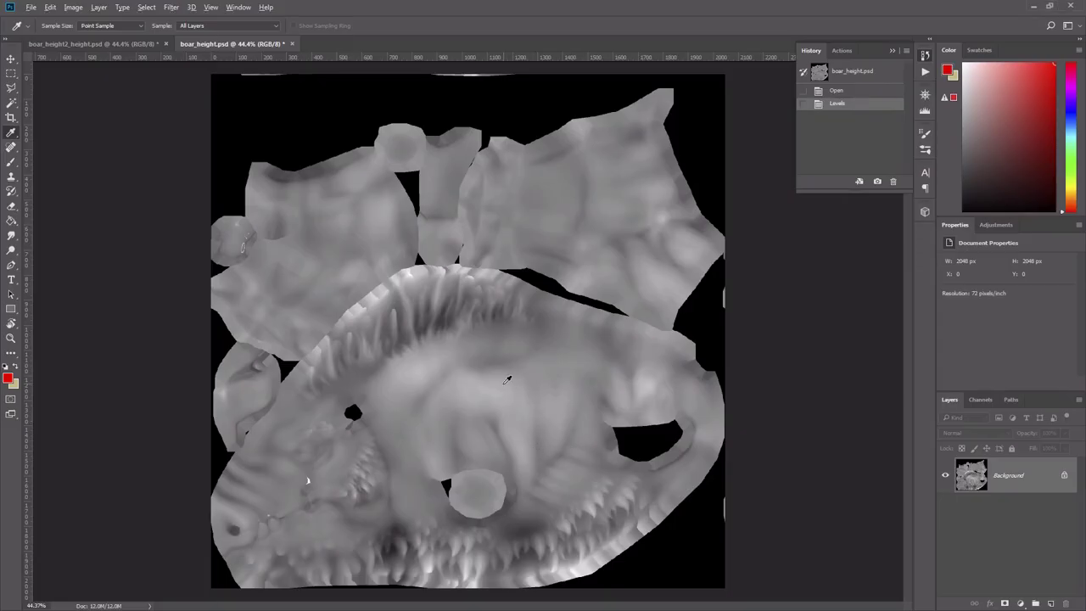
In Photoshop, inspect boar_height.psd and tile it side by side with boar_height2_height.psd to compare the height maps.
scroll(504, 383, "up", 3, "alt")
left_click_drag(507, 489, 540, 492)
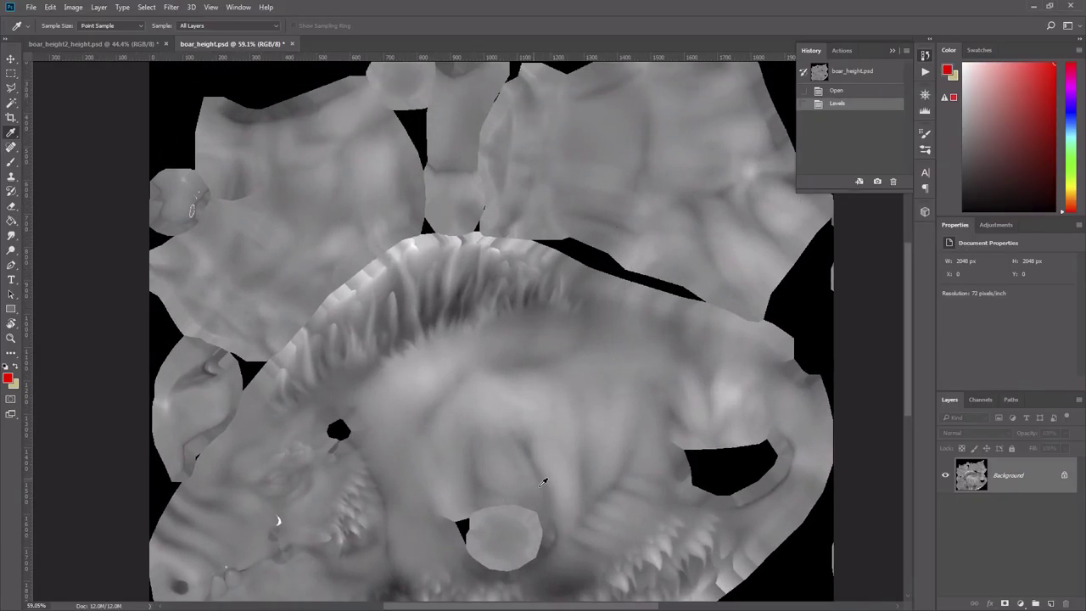
scroll(543, 482, "down", 2, "alt")
left_click(238, 7)
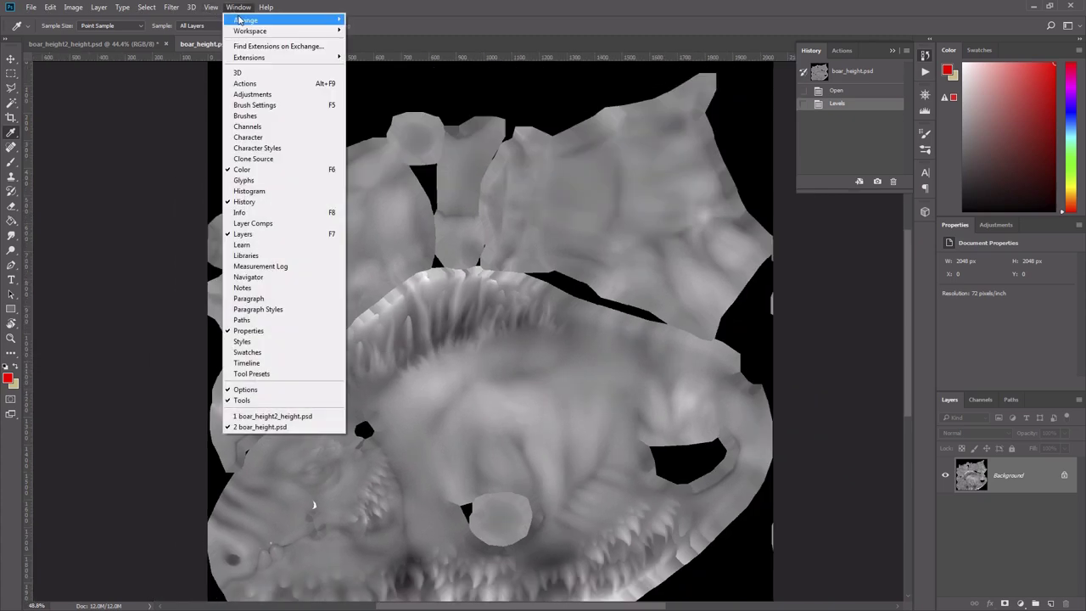
mouse_move(255, 10)
left_click(170, 19)
scroll(703, 356, "down", 2, "alt")
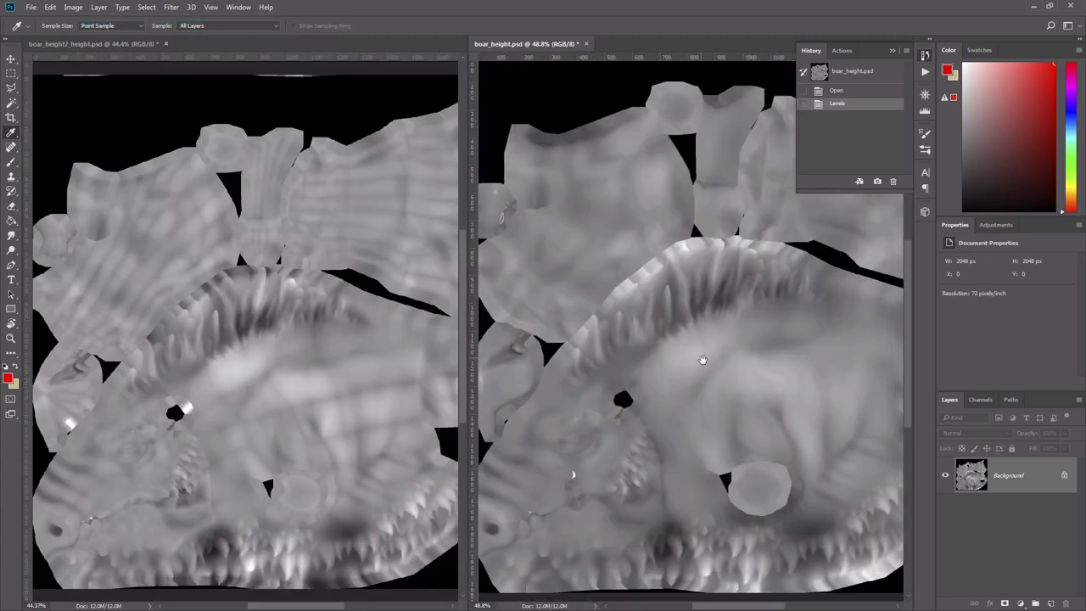
left_click_drag(701, 339, 698, 387)
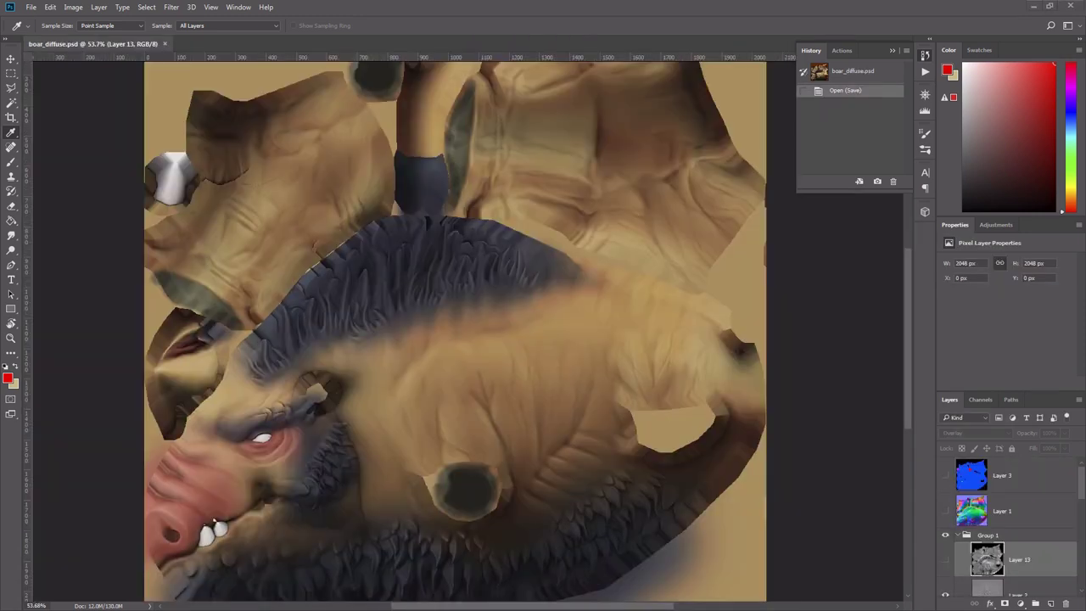
Toggle Layer 13's visibility on and off in boar_diffuse.psd to compare the texture with and without the height overlay.
left_click_drag(428, 398, 452, 383)
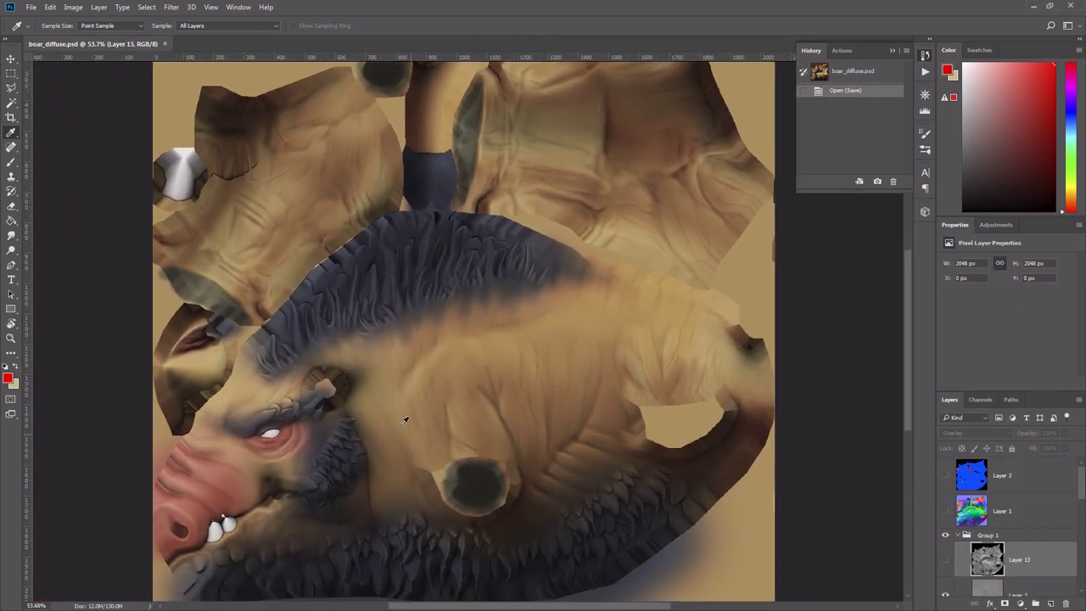
left_click(946, 561)
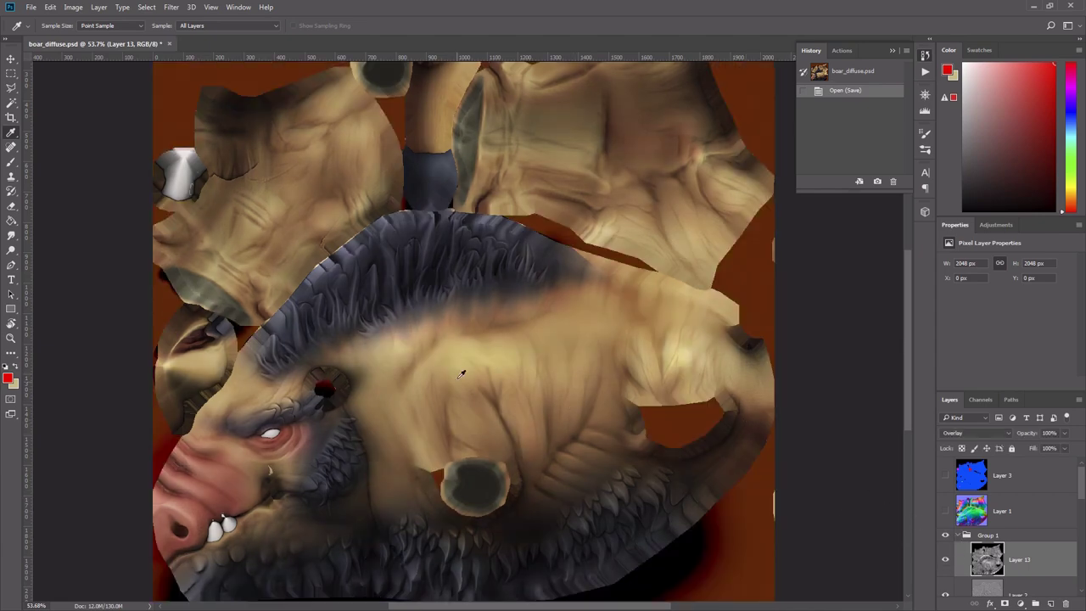
left_click_drag(558, 338, 511, 381)
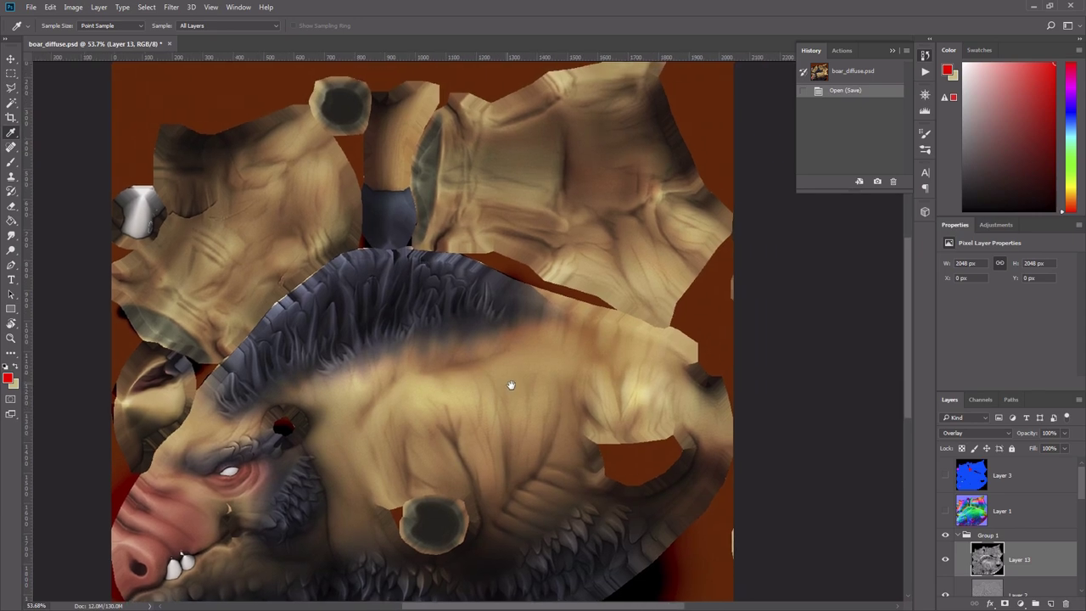
left_click_drag(385, 343, 393, 329)
left_click(945, 559)
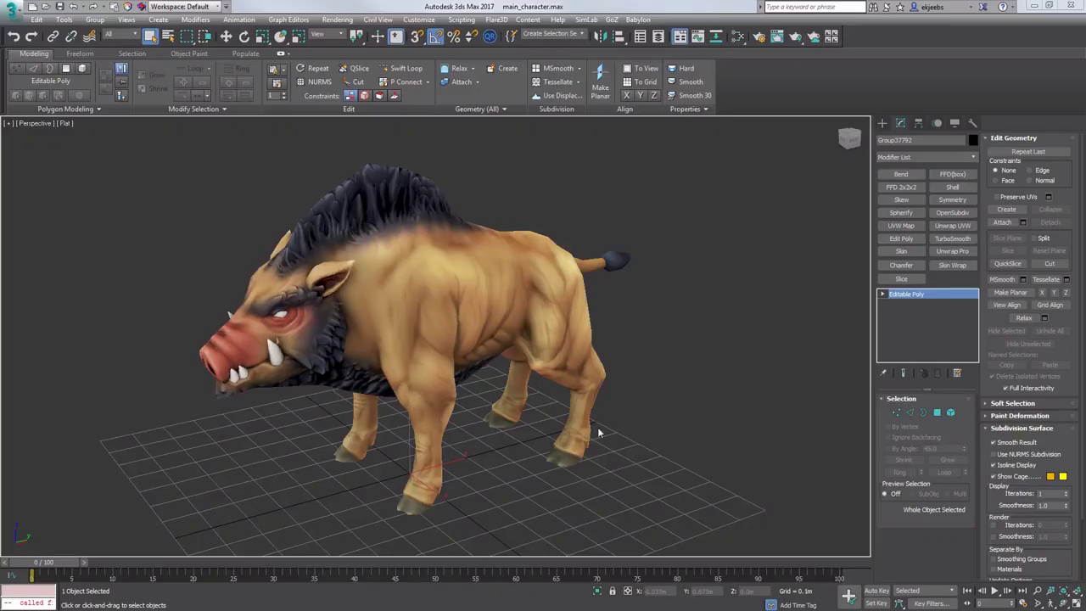
Switch to 3ds Max and examine the textured low-poly boar.
middle_click_drag(598, 432, 605, 422)
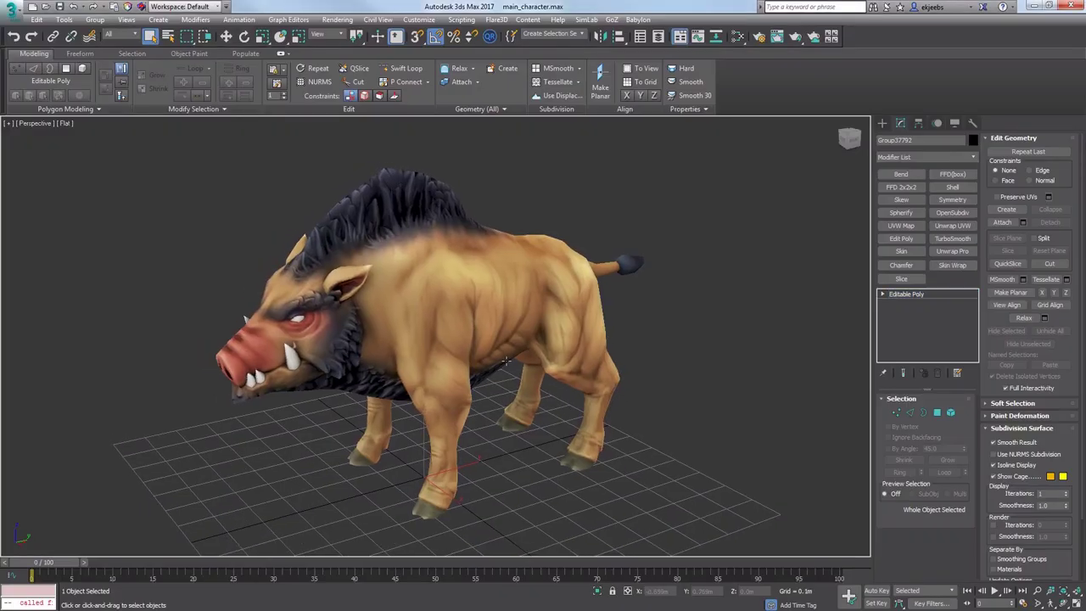
mouse_move(506, 361)
middle_mouse_down("alt")
mouse_move(448, 359)
mouse_move(511, 348)
middle_mouse_up("alt")
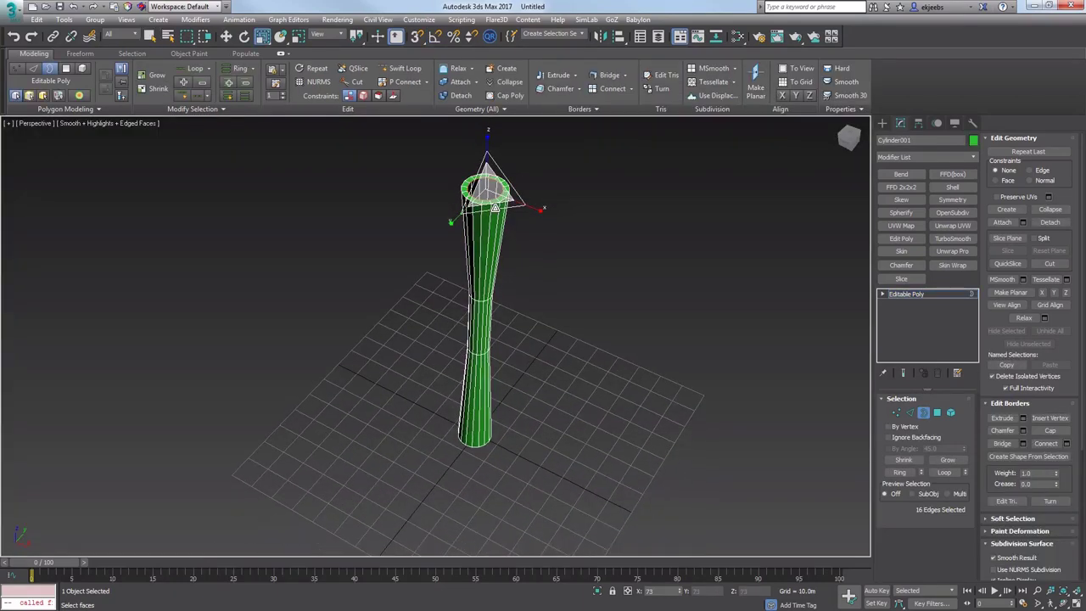
Activate the Move tool for the selected inner border at the green cylinder's upper rim.
scroll(495, 208, "up", 5)
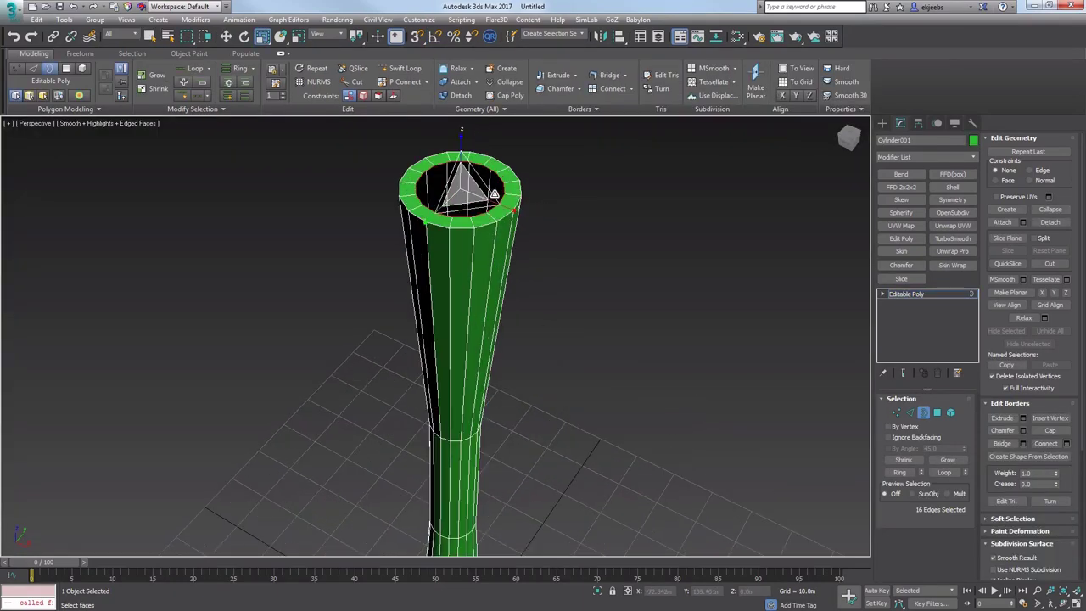
key("w")
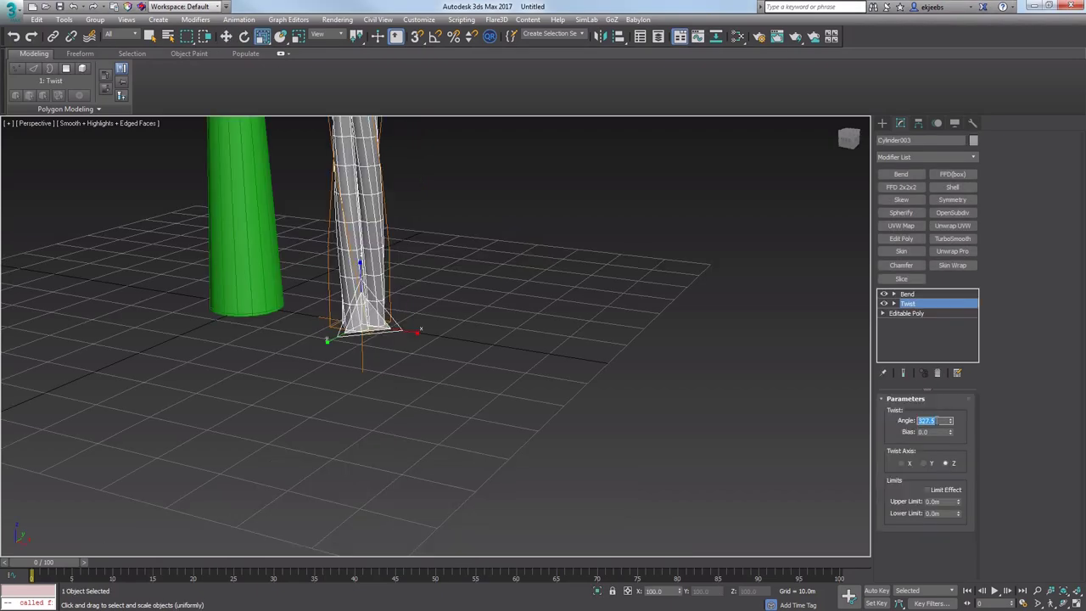
Set the rope cylinder's Twist angle to 360 and select its Bend modifier.
key("Return")
scroll(553, 341, "down", 3)
middle_click_drag(553, 341, 618, 439)
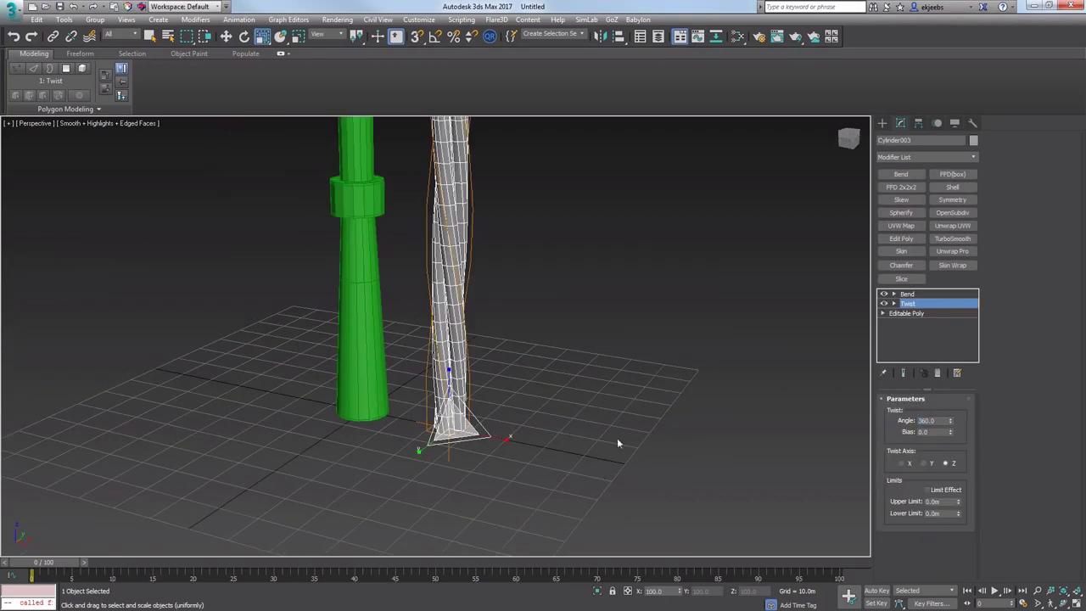
left_click(904, 293)
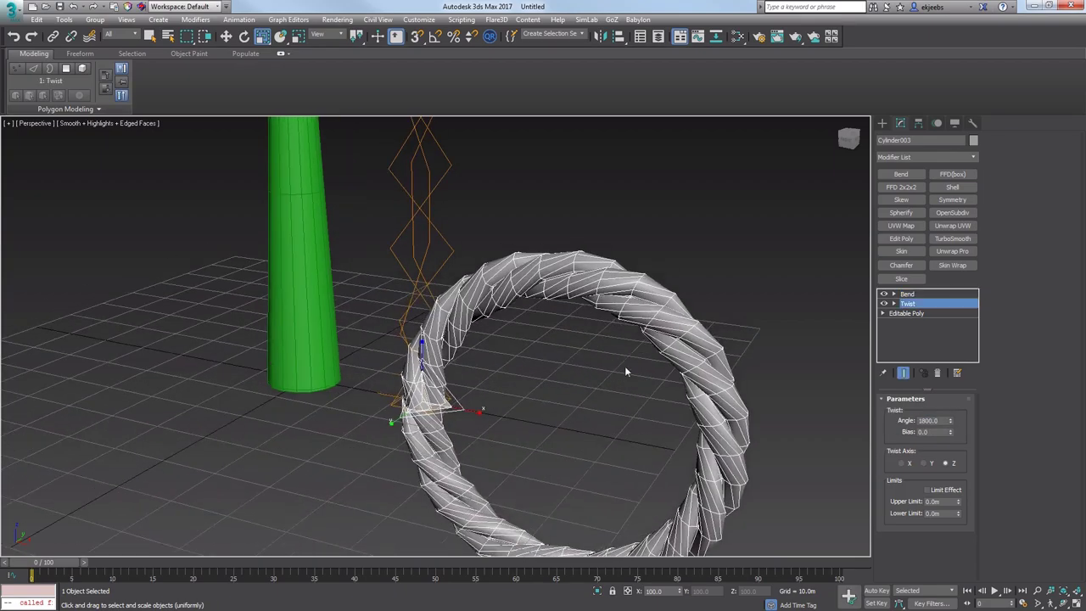
scroll(622, 365, "down", 1)
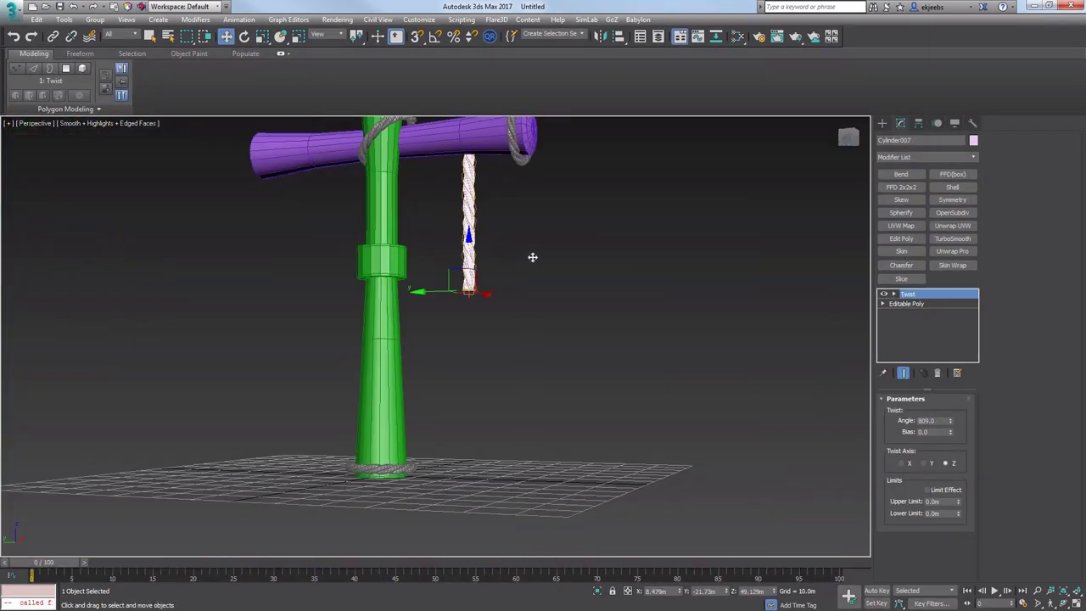
middle_click_drag(533, 257, 492, 255, "alt")
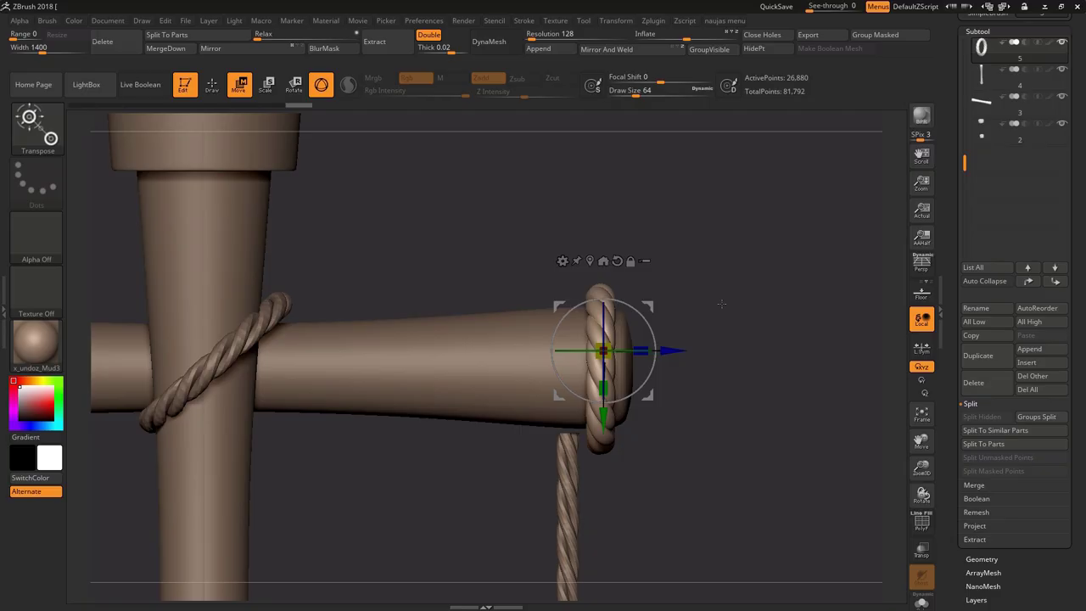
Switch to ZBrush and inspect the sculpted wooden beams and their rope bindings.
right_click_drag(677, 317, 721, 313)
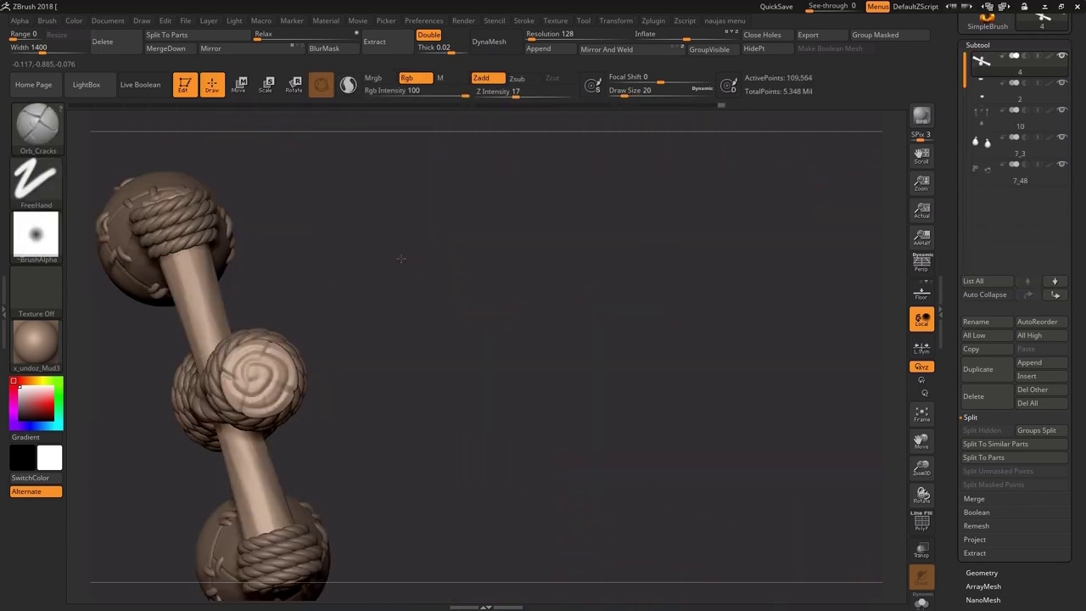
left_click_drag(399, 258, 477, 257)
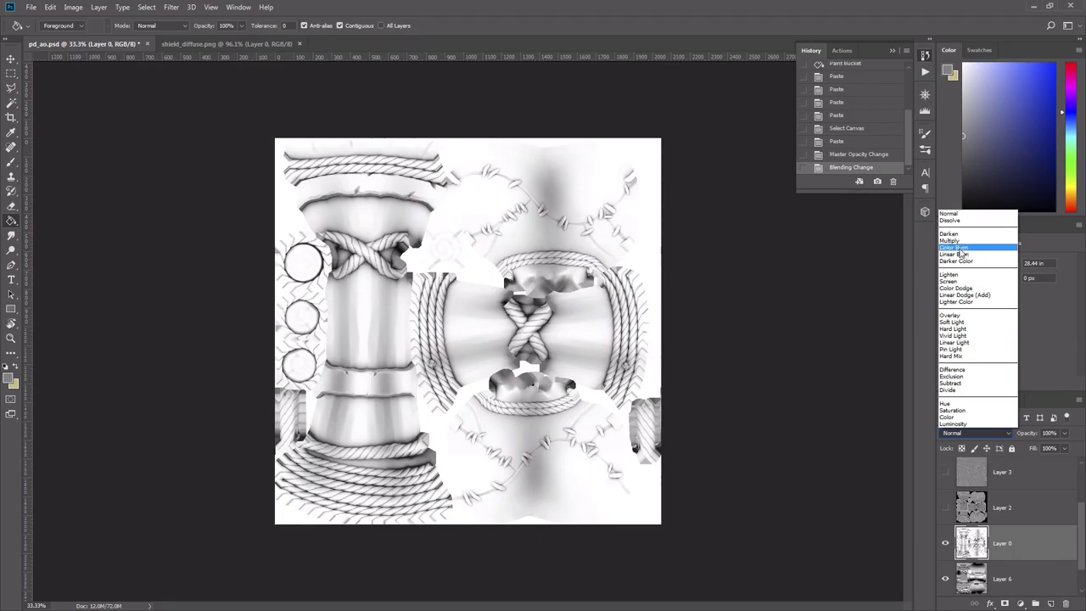
In Photoshop, set the blend mode of Layer 0 in pd_ao.psd to Color Burn.
left_click(961, 246)
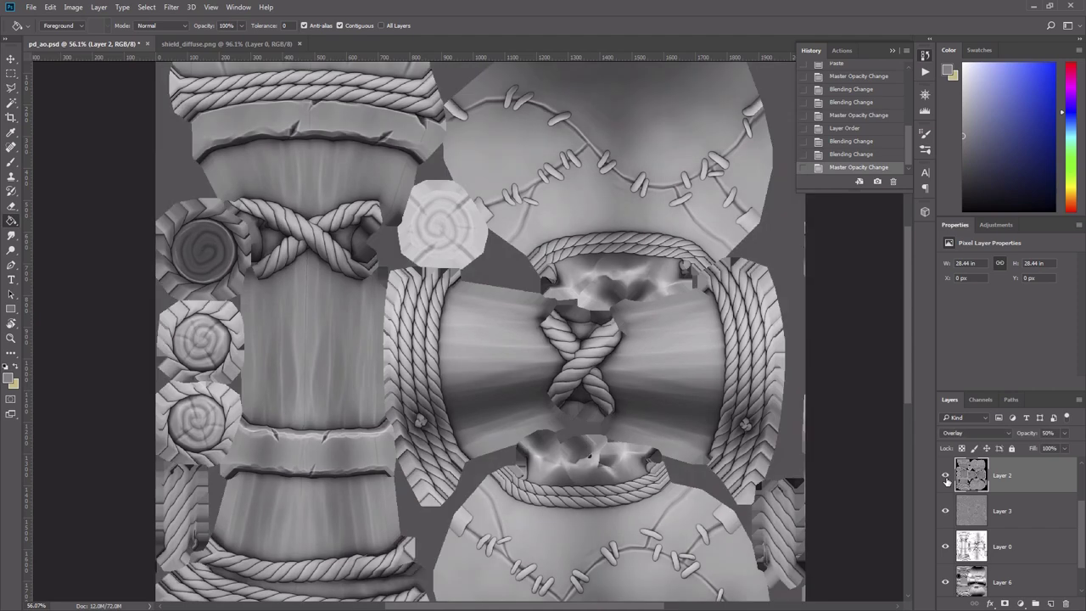
Hide and show Layer 2 in pd_ao.psd to compare its effect on the baked texture.
left_click(946, 479)
left_click(946, 479)
left_click_drag(498, 516, 541, 415)
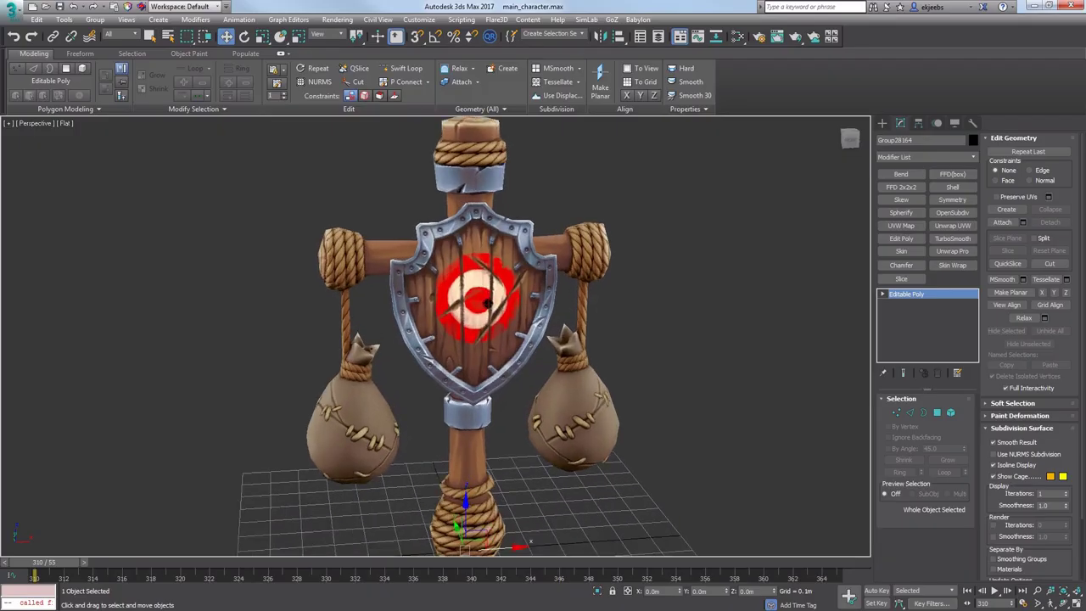
Switch to 3ds Max and inspect the textured practice dummy with its shield and sacks from several angles.
scroll(475, 340, "down", 3)
middle_click_drag(475, 339, 433, 346, "alt")
scroll(433, 340, "up", 2)
middle_click_drag(373, 327, 427, 327, "alt")
middle_click_drag(500, 302, 526, 310, "alt")
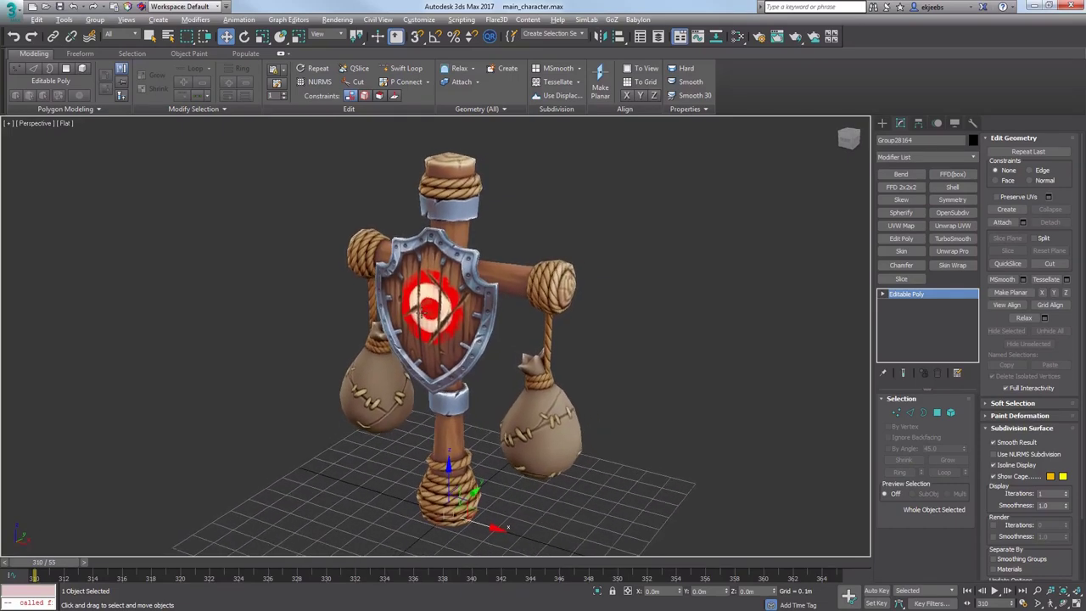
left_click(704, 334)
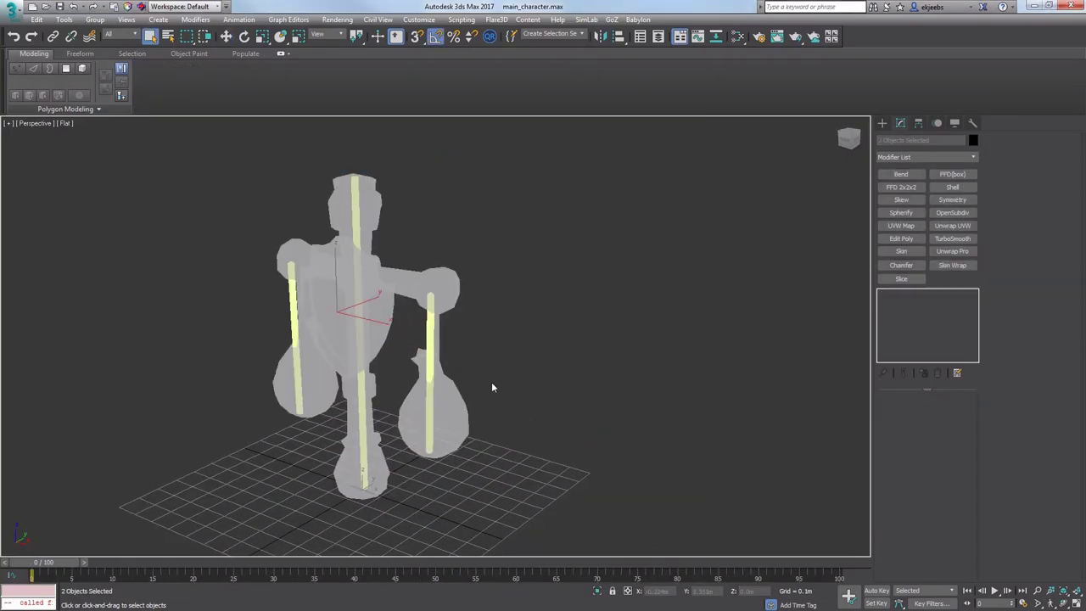
Examine the dummy's bone rig and scrub its animation to about frame 92.
middle_click_drag(492, 382, 441, 379, "alt")
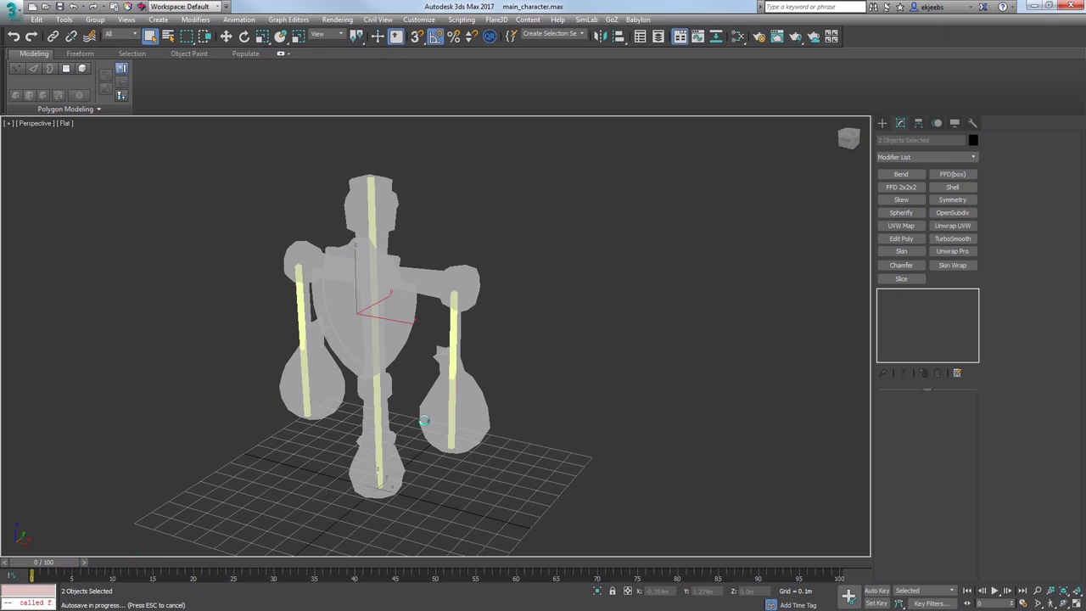
middle_click_drag(424, 420, 422, 407, "alt")
left_click_drag(48, 568, 731, 542)
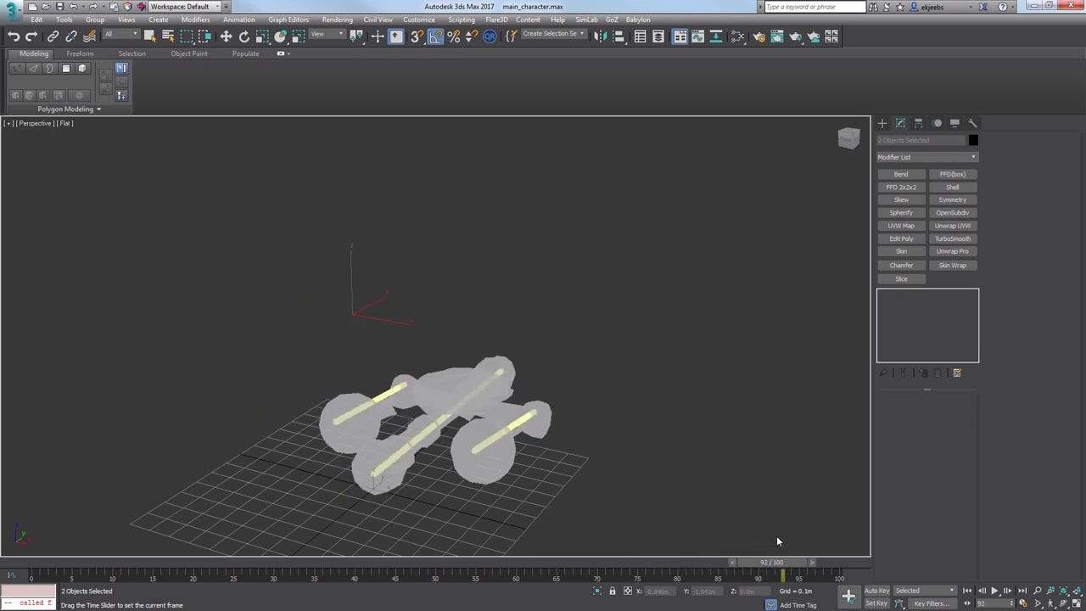
middle_click_drag(827, 538, 569, 429, "alt")
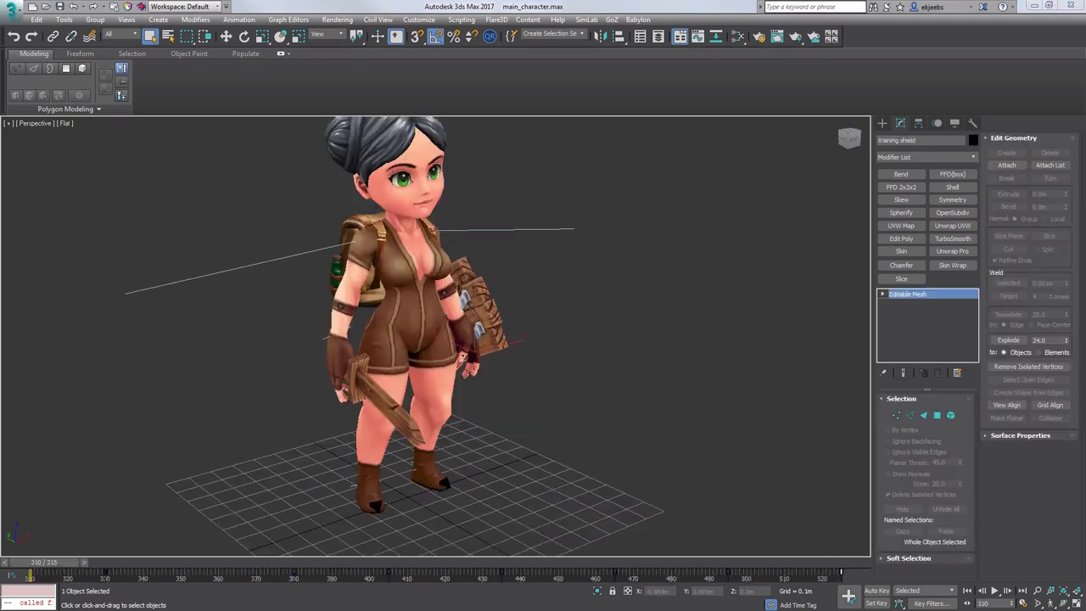
Examine the female hero with training sword and shield while scrubbing her combat animation forward from frame 310.
middle_click_drag(698, 457, 571, 414, "alt")
left_click_drag(69, 565, 129, 571)
middle_click_drag(448, 356, 519, 346, "alt")
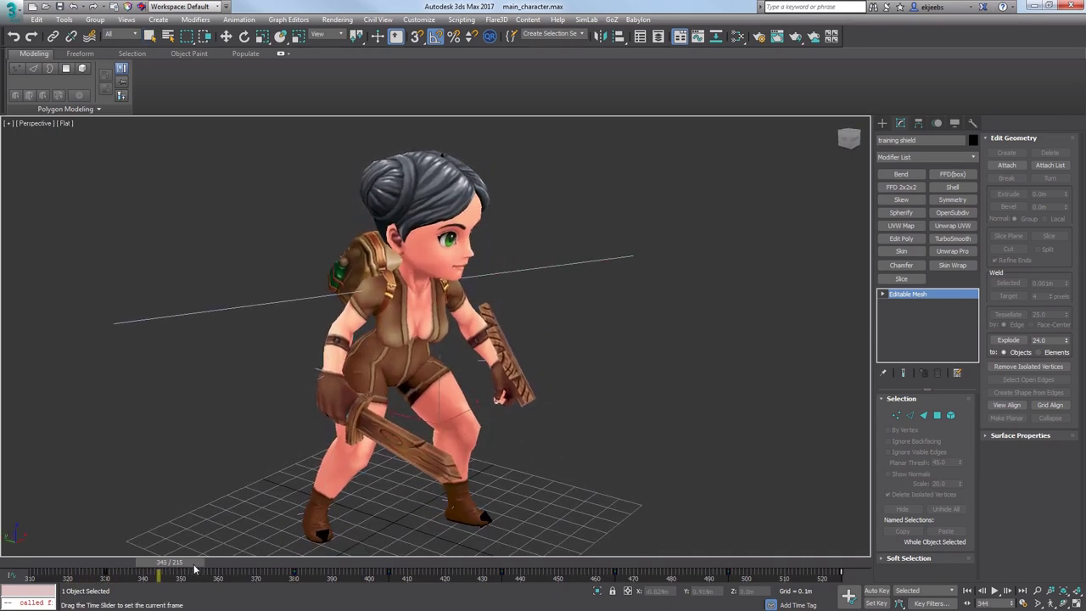
left_click_drag(195, 570, 229, 569)
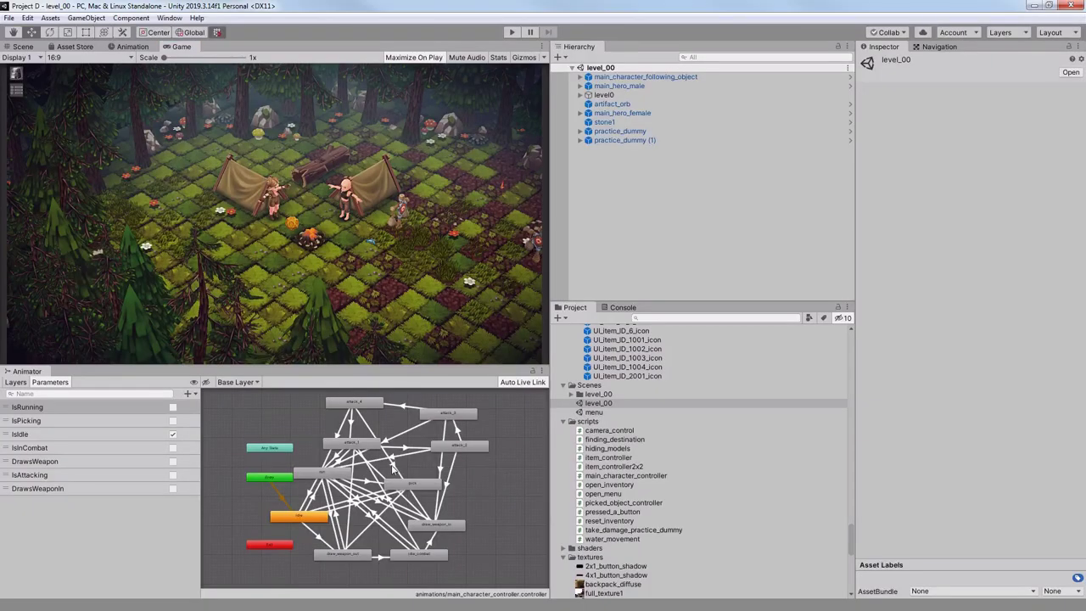
In Unity, show level_00 in the Scene view and examine the camp clearing with tents and practice dummies.
middle_click_drag(392, 475, 403, 481)
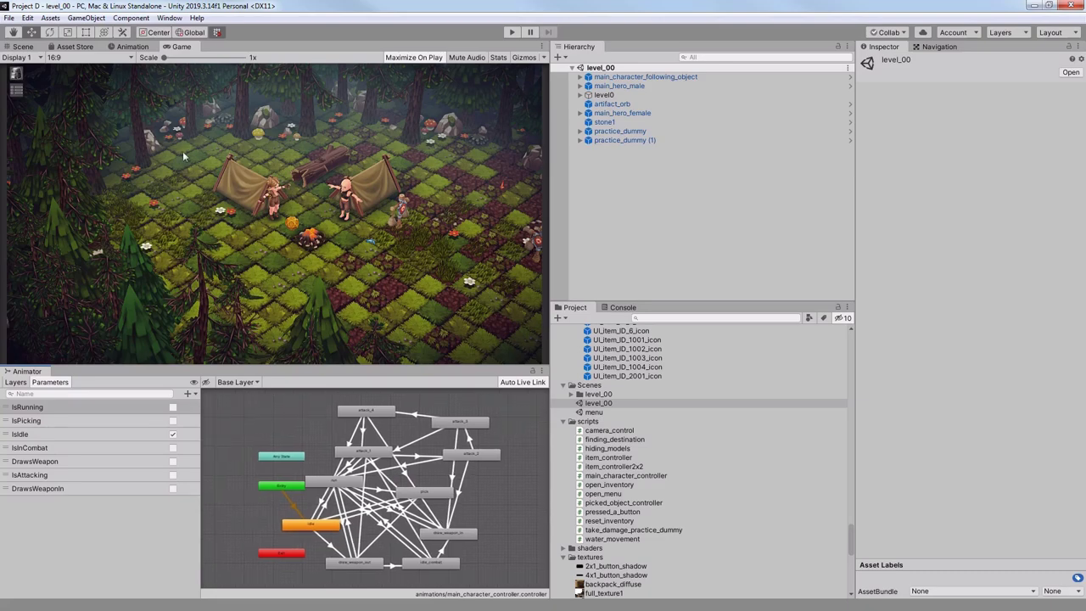
left_click(22, 46)
middle_click_drag(362, 303, 329, 194)
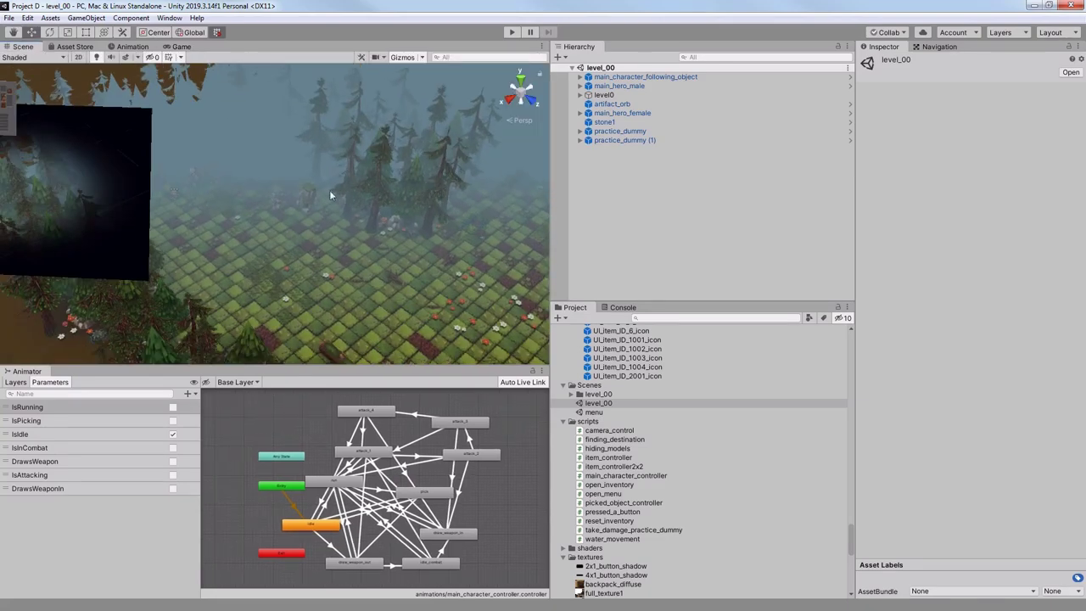
scroll(329, 194, "up", 5)
middle_click_drag(172, 216, 294, 254)
scroll(412, 455, "up", 1)
scroll(294, 254, "up", 3)
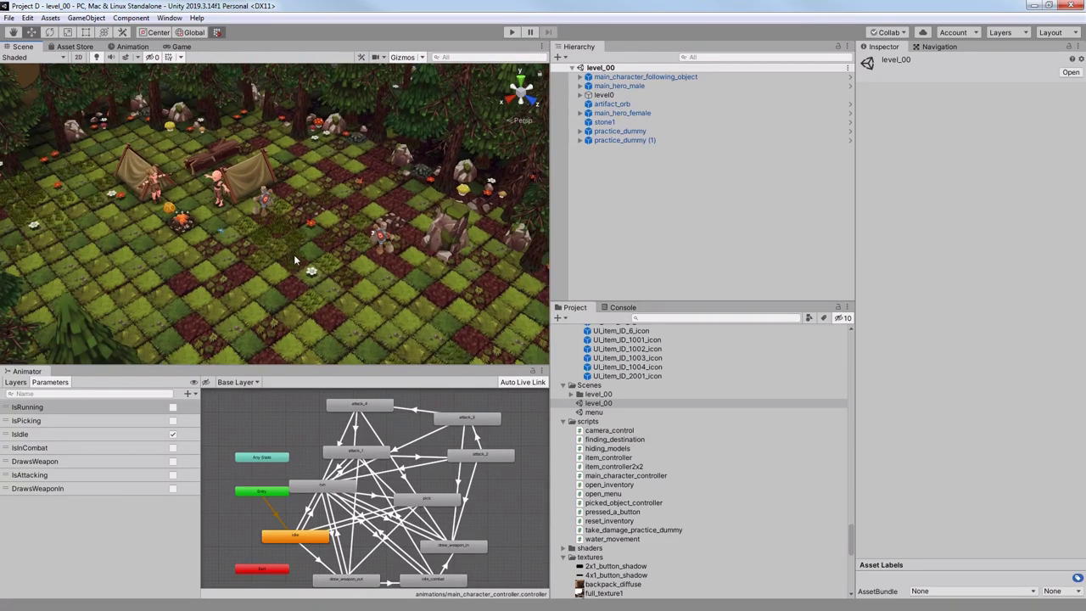
Inspect the attack_2 -> run transition in the animator graph and the two practice dummies in the scene.
left_click(412, 464)
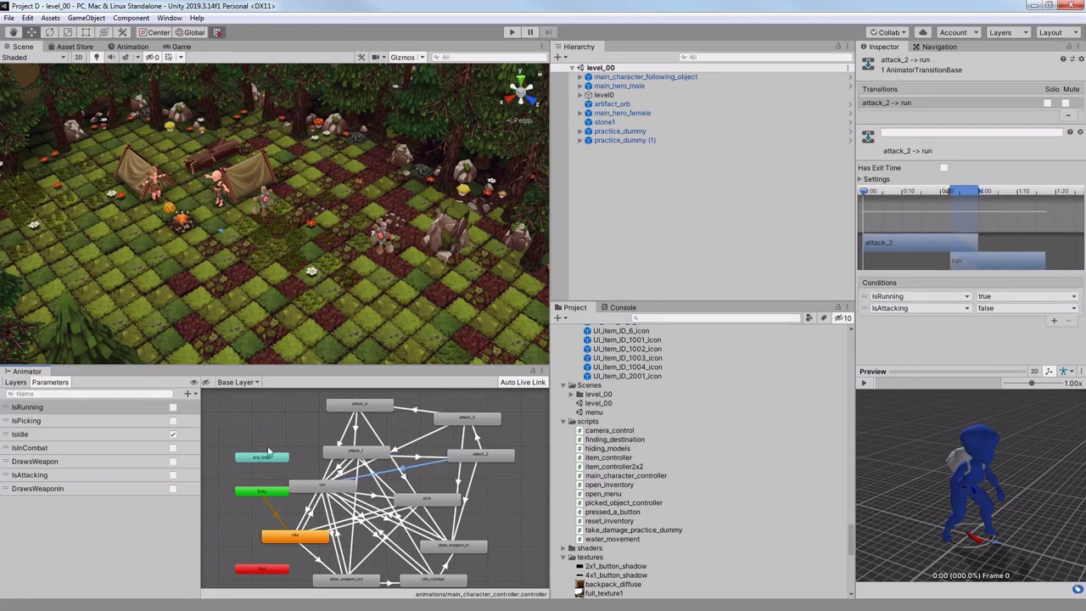
mouse_move(408, 502)
middle_mouse_down()
mouse_move(406, 490)
mouse_move(414, 495)
middle_mouse_up()
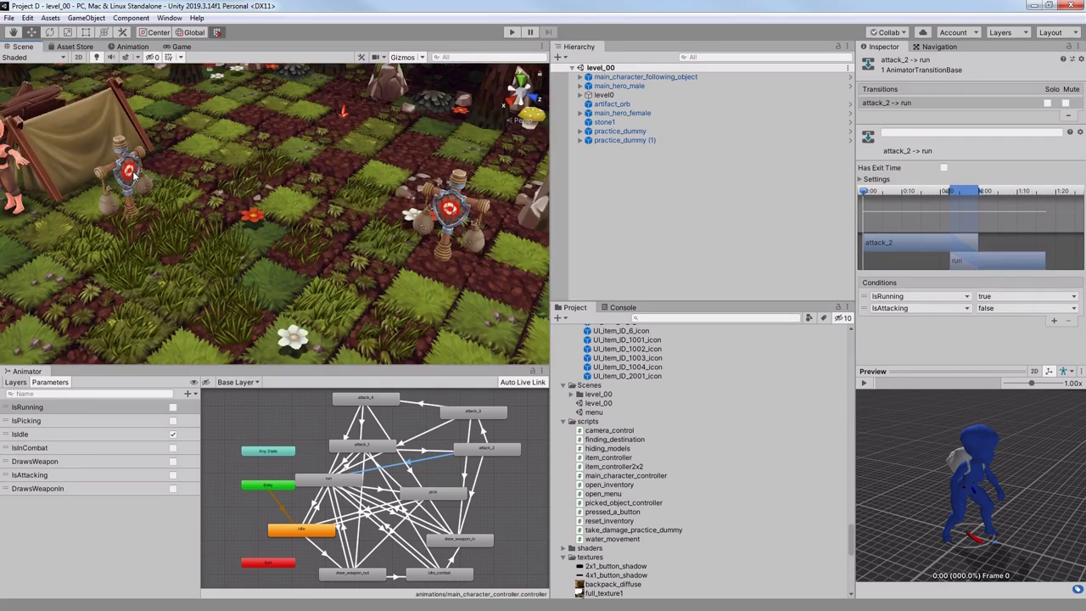
left_click(134, 175)
left_click(454, 214)
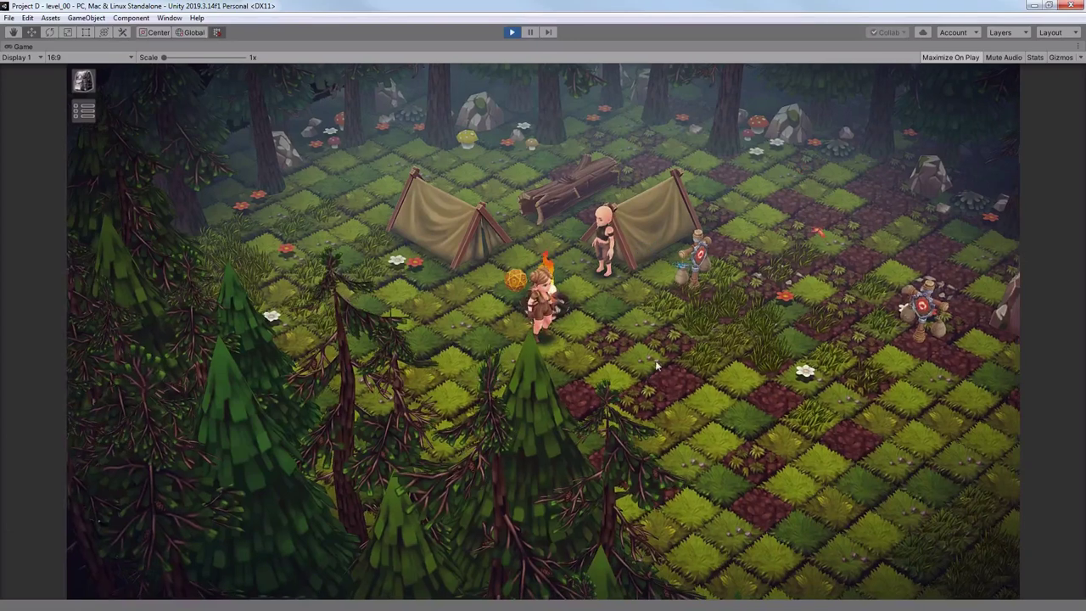
Play-test level_00 by attacking the practice dummy beside the tent and running the hero across the clearing.
left_click(695, 284)
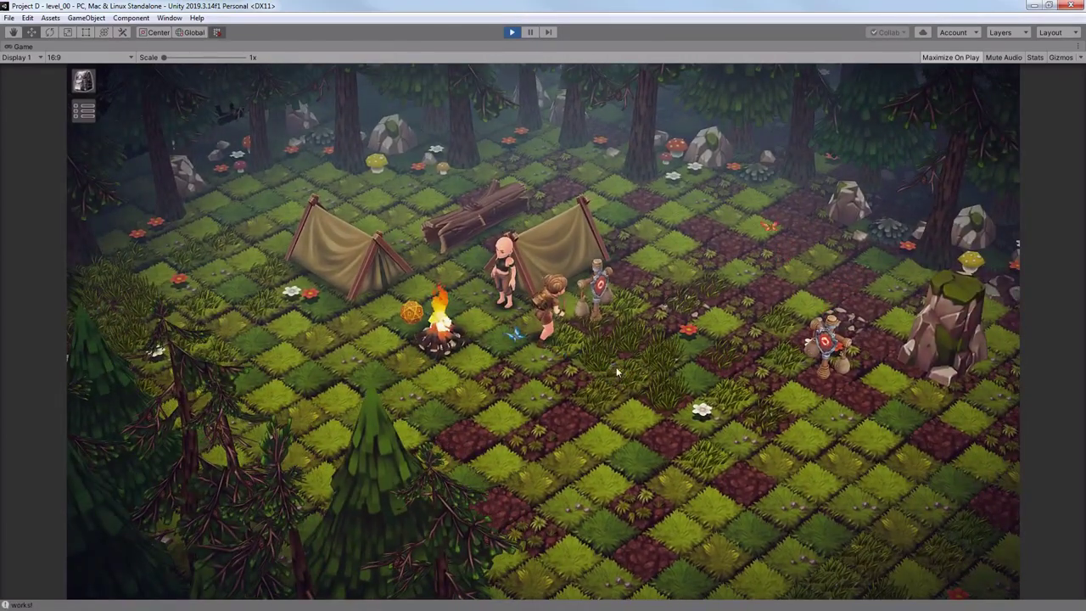
left_click(638, 419)
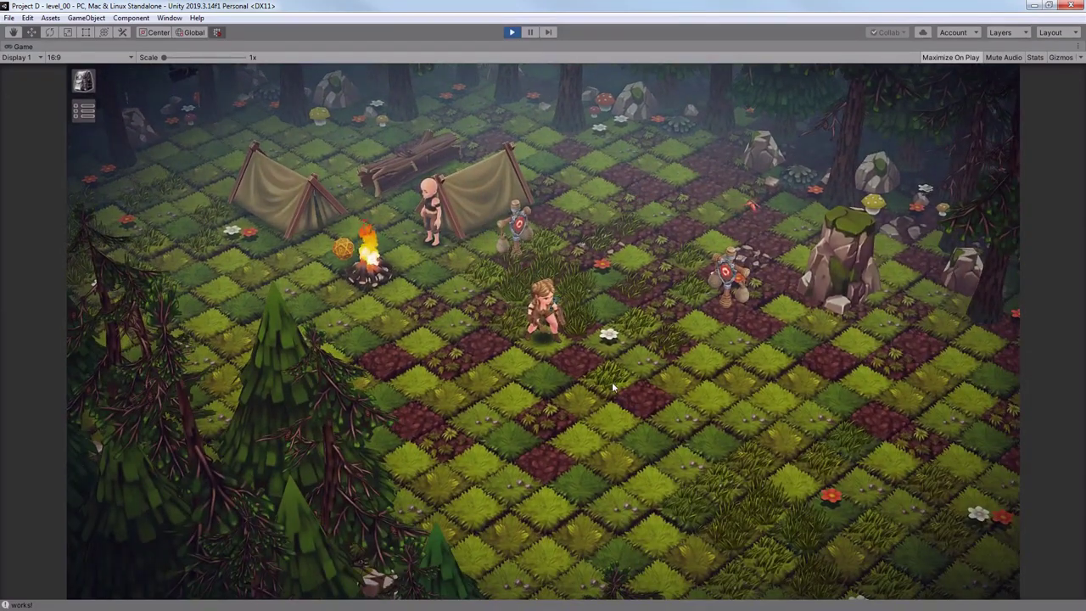
left_click(612, 382)
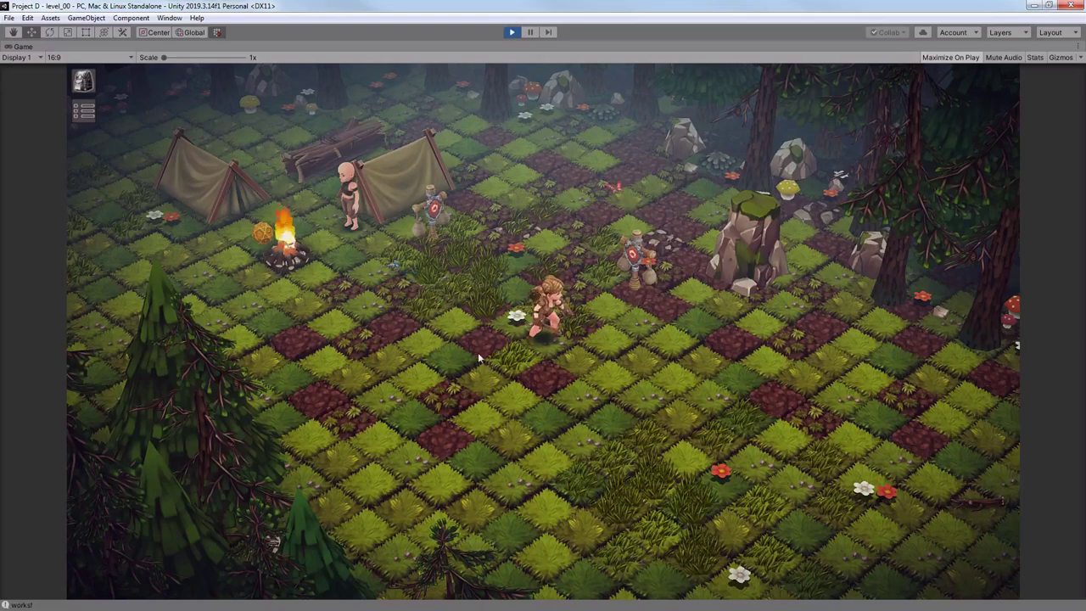
left_click(476, 351)
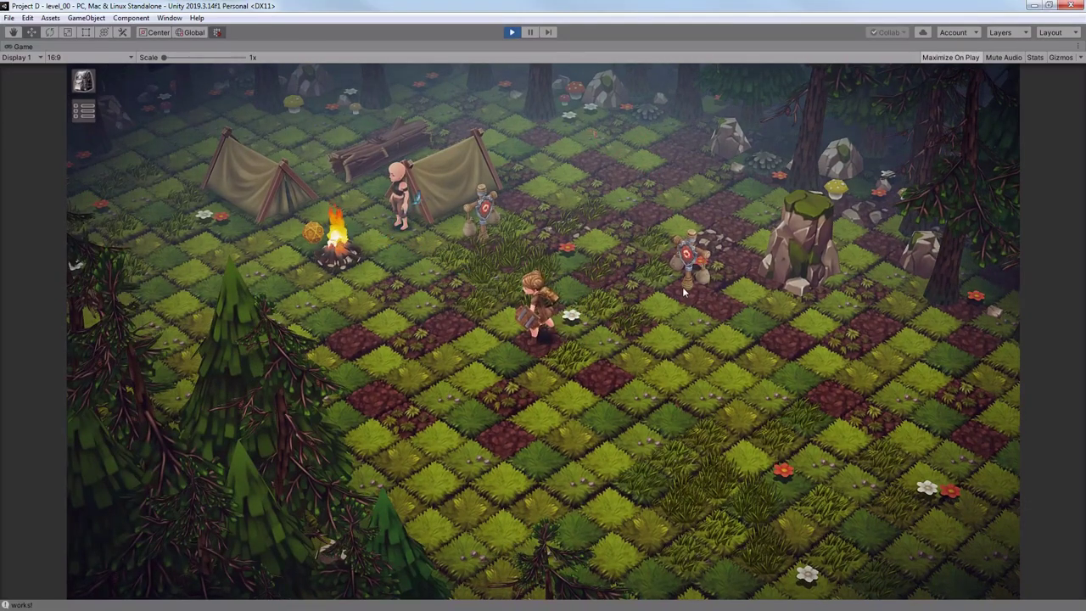
Send the hero toward the dummy near the mossy rock, and collect the golden orb by the campfire.
left_click(682, 287)
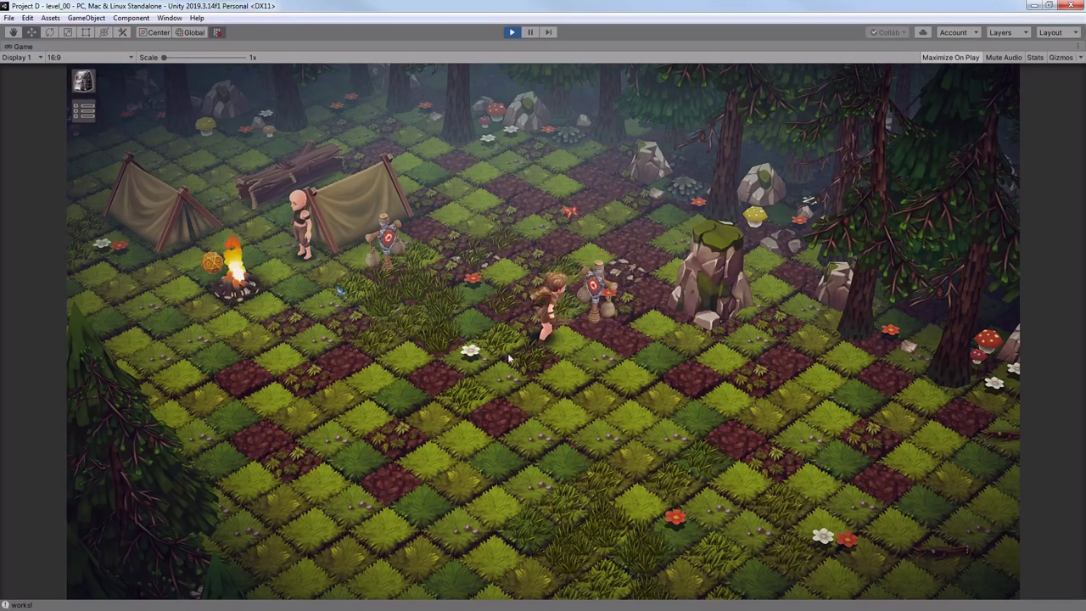
left_click(405, 362)
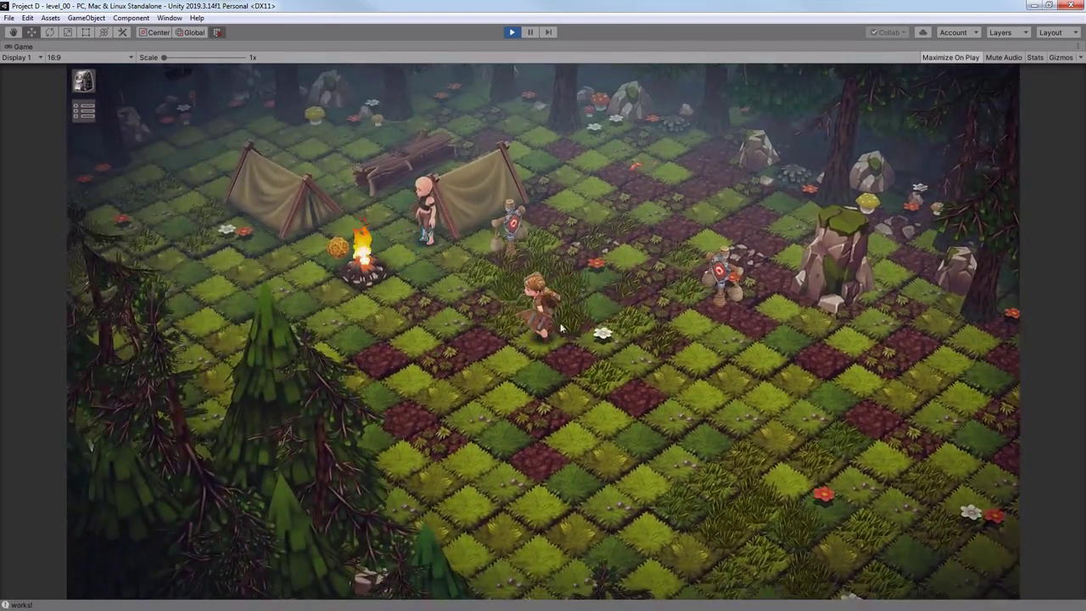
left_click(569, 307)
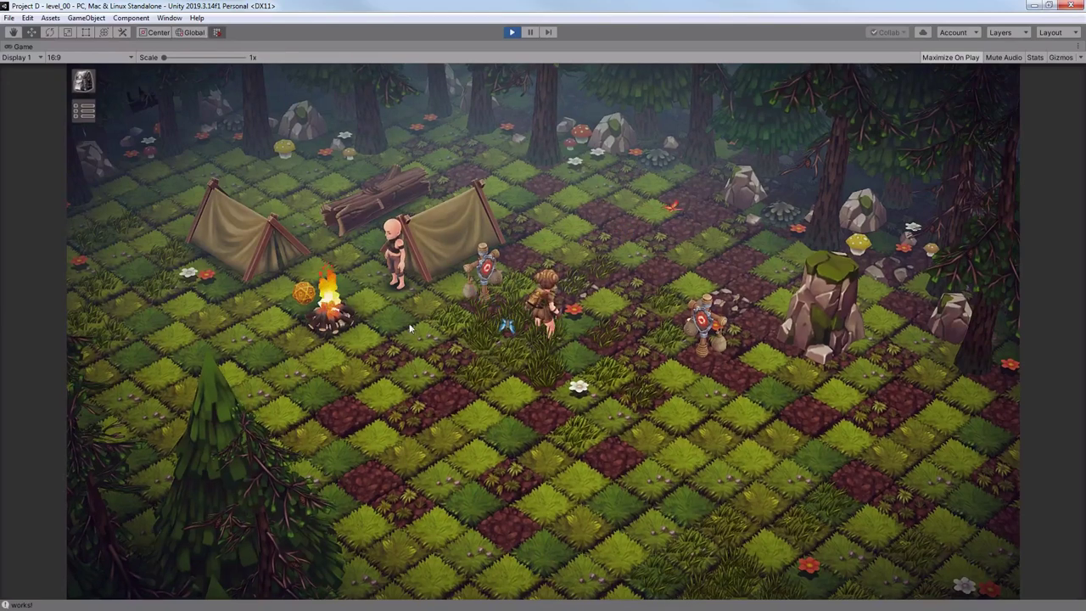
left_click(305, 294)
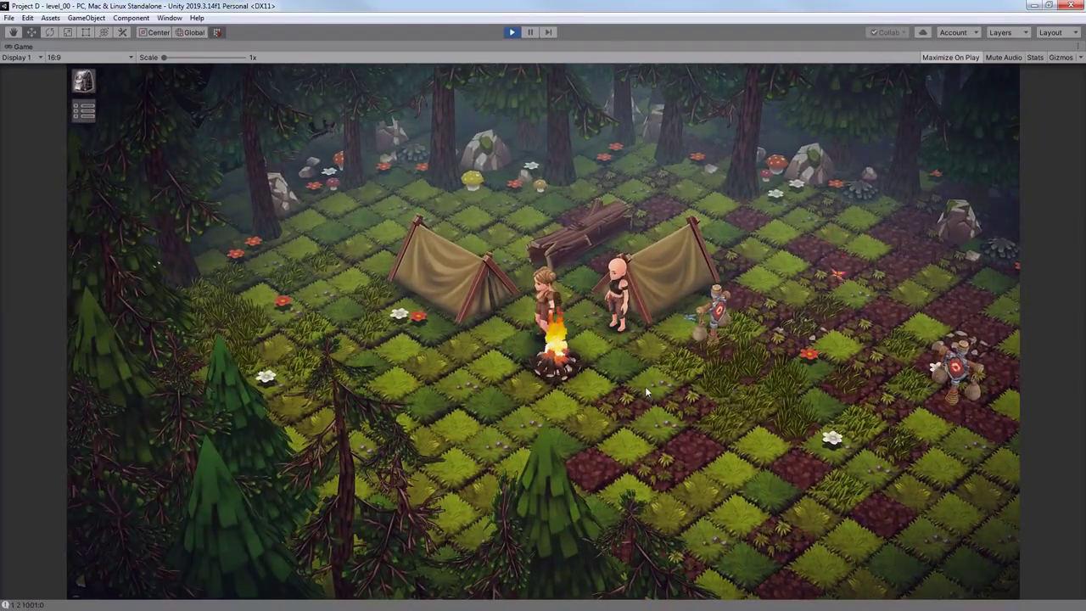
Test combat by repeatedly sending the hero to the dummy near the mossy rock and running away from it.
left_click(645, 386)
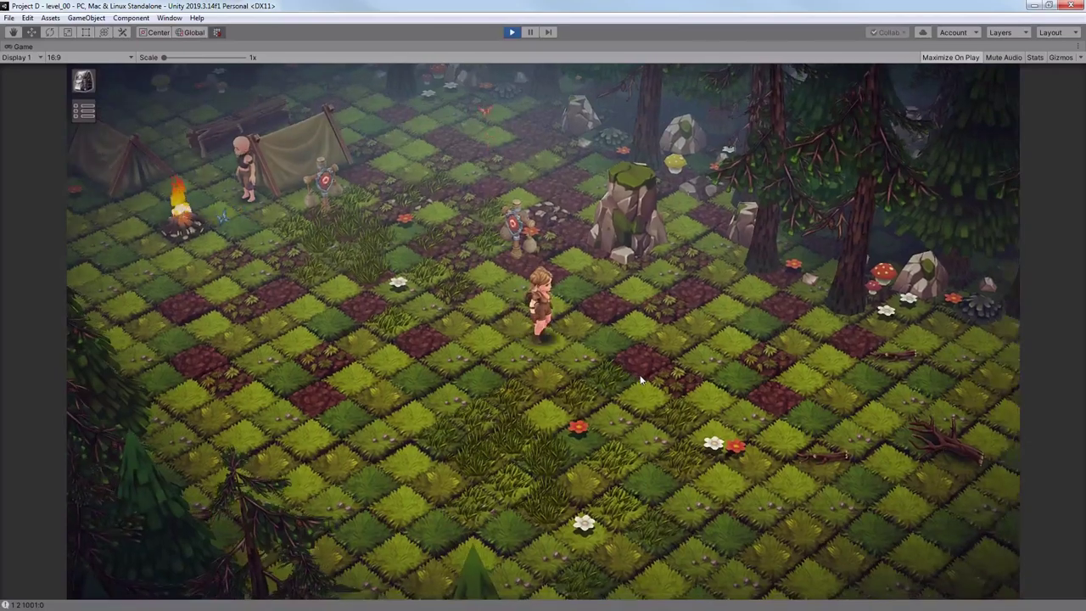
left_click(528, 280)
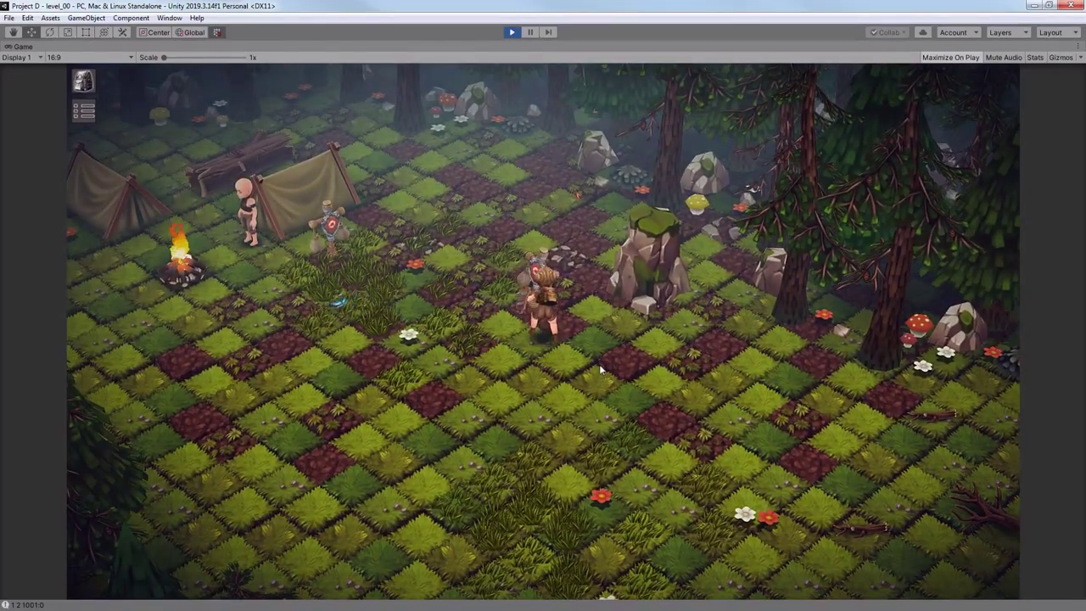
left_click(643, 393)
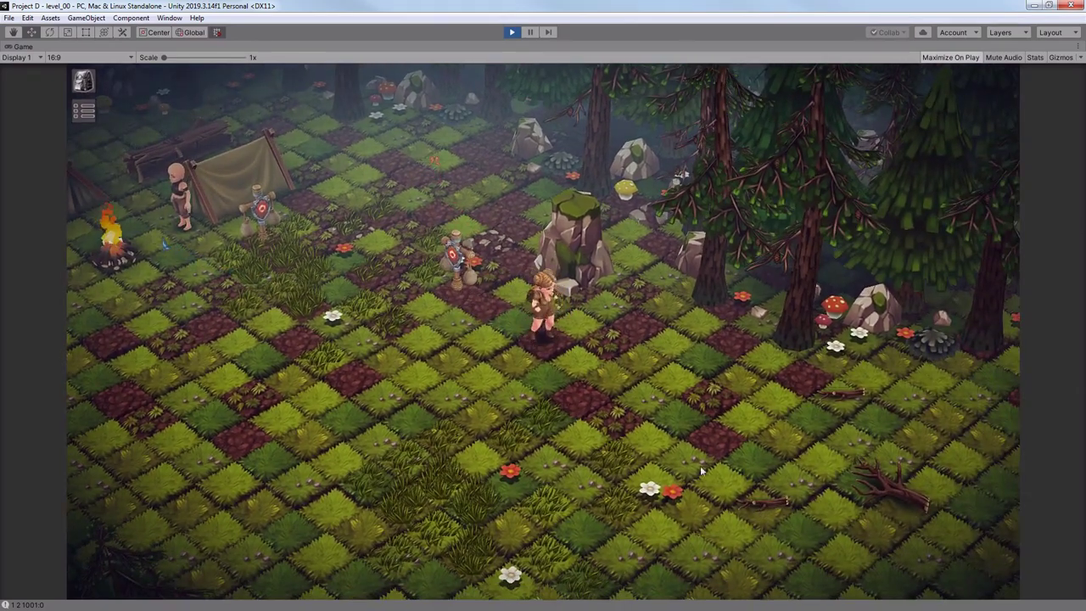
left_click(700, 465)
left_click(454, 333)
left_click(464, 257)
left_click(763, 469)
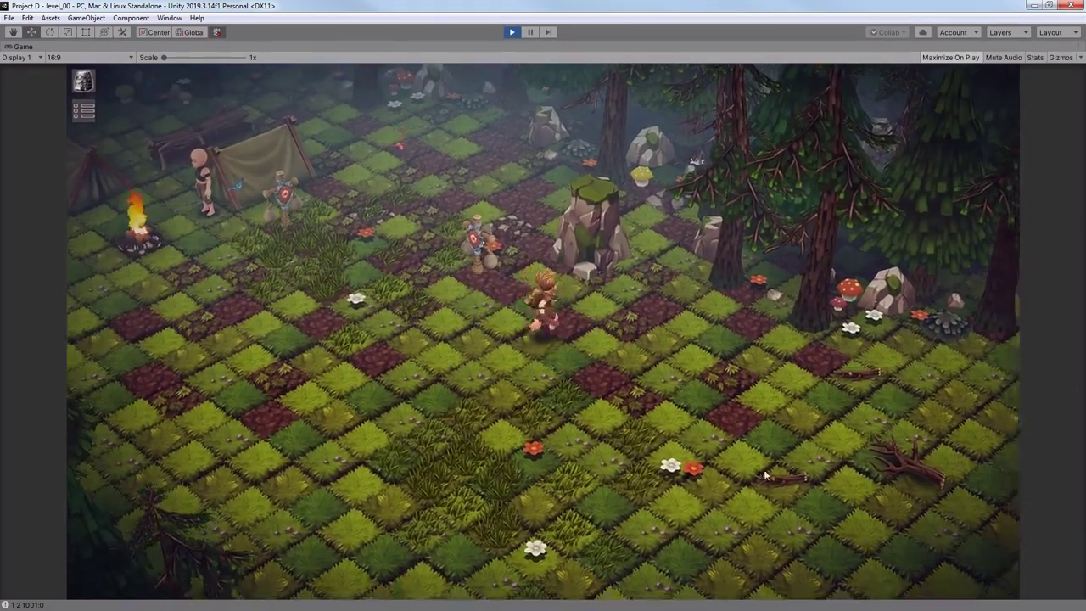
left_click(473, 255)
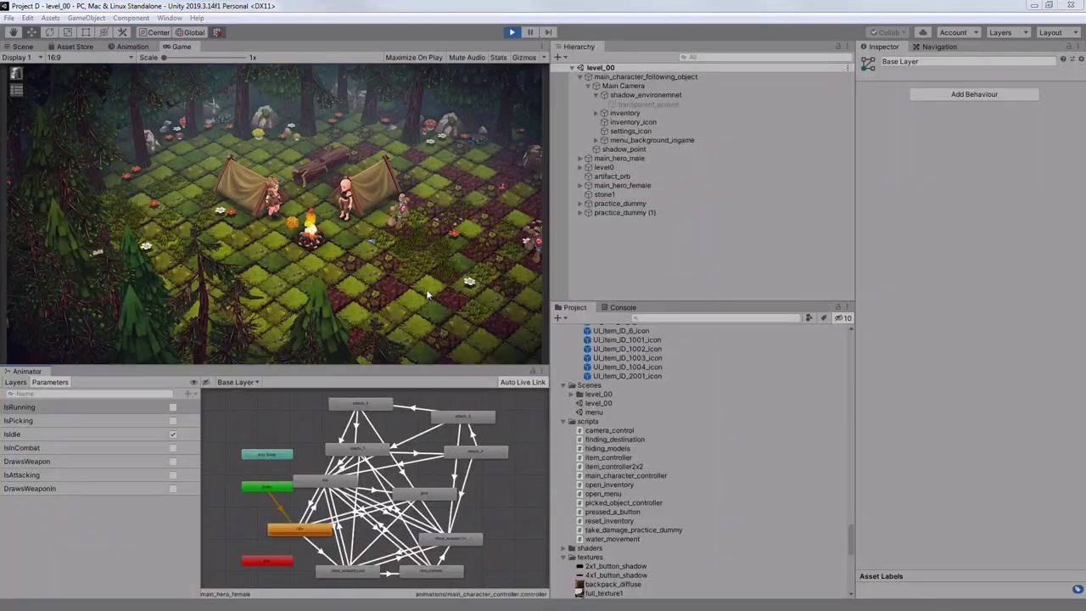
Run the hero to the blue flowers and pick them while watching the run and pick states in the Animator.
left_click(384, 273)
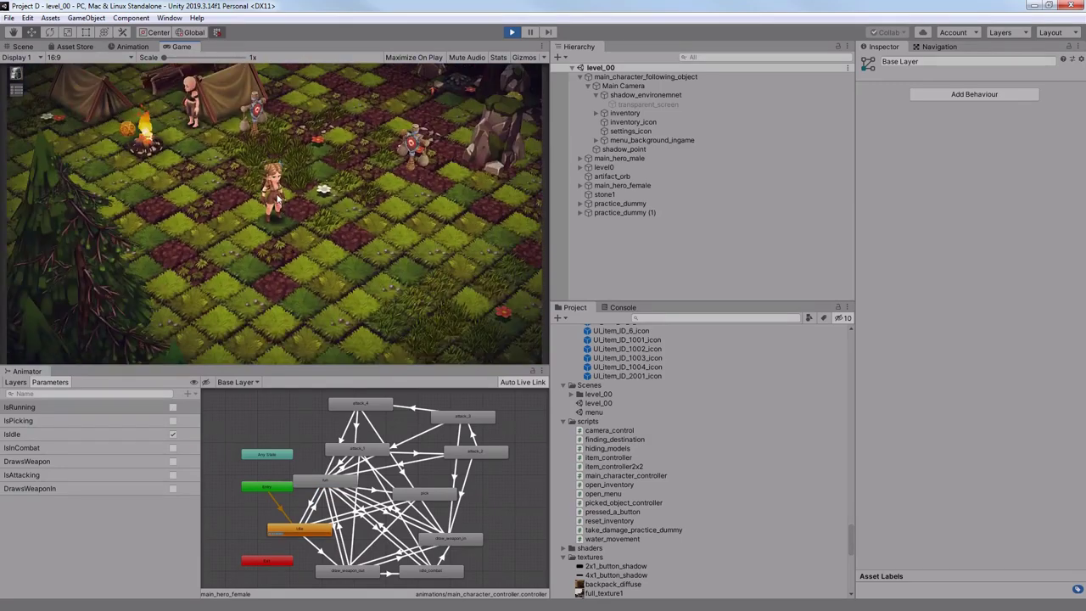
left_click(431, 265)
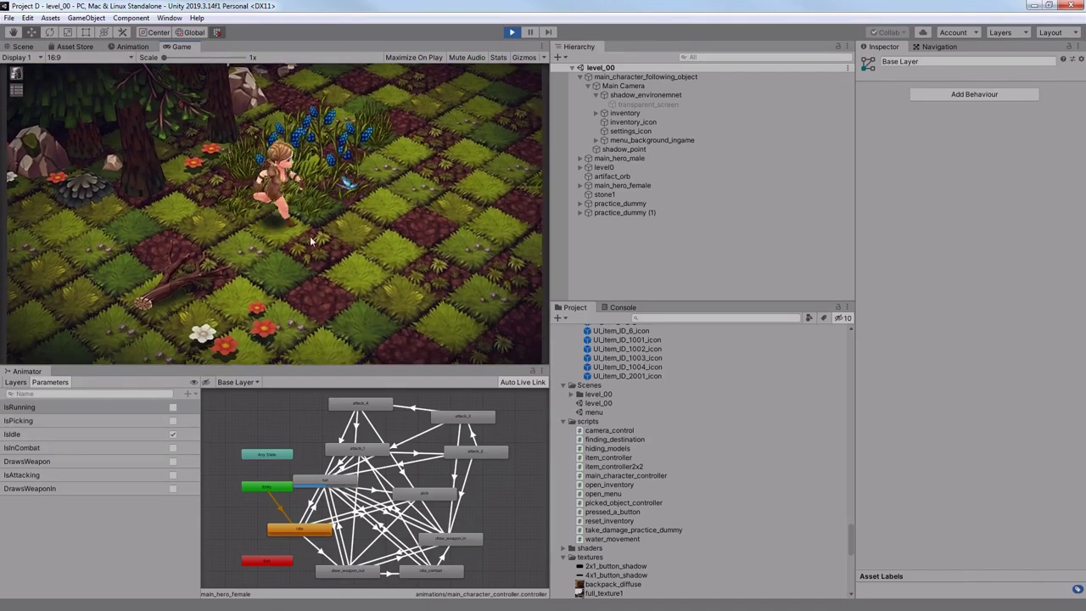
left_click(338, 181)
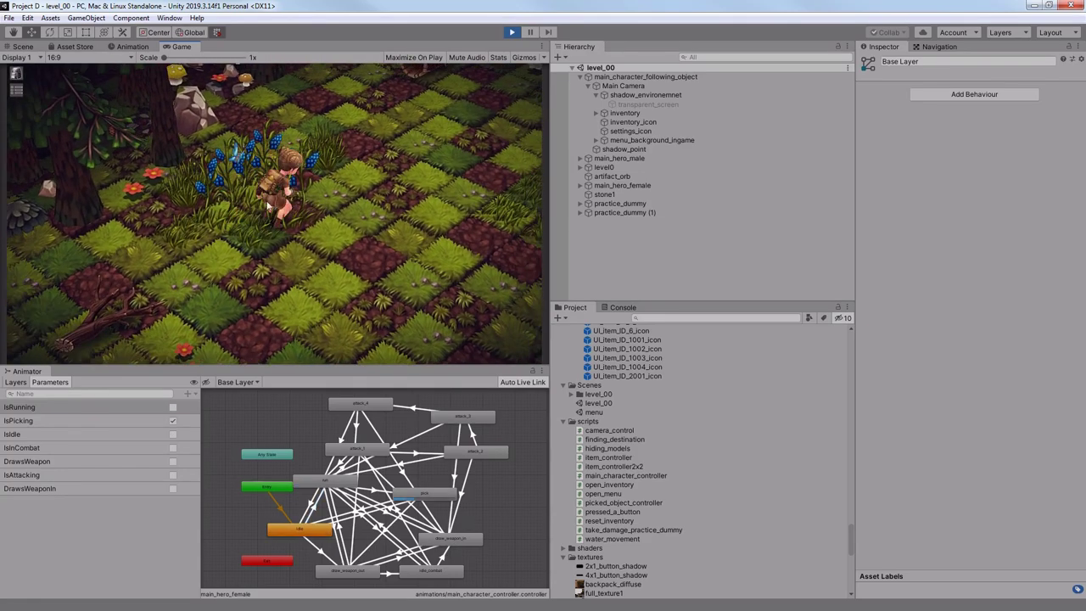
left_click(228, 225)
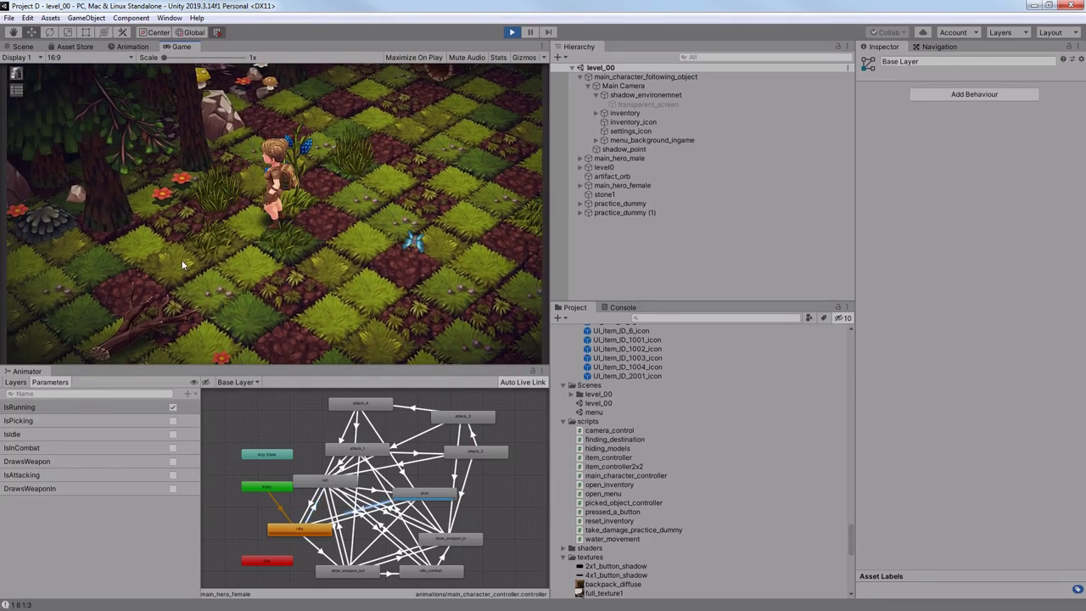
Attack the dummy by the mossy rock and run away while watching the attack states in the Animator.
left_click(123, 269)
left_click(103, 246)
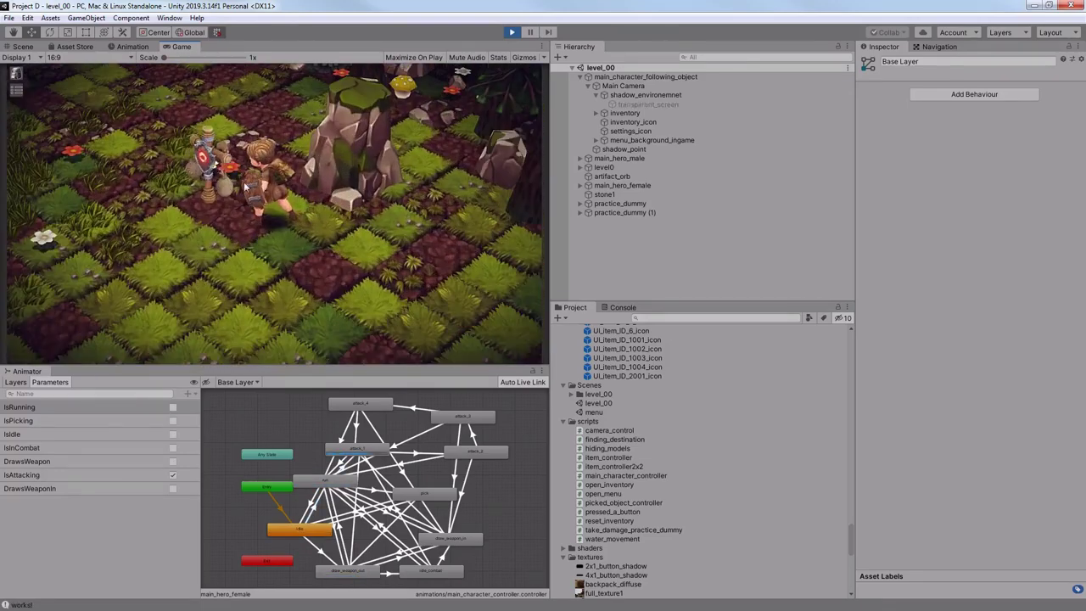
left_click(199, 307)
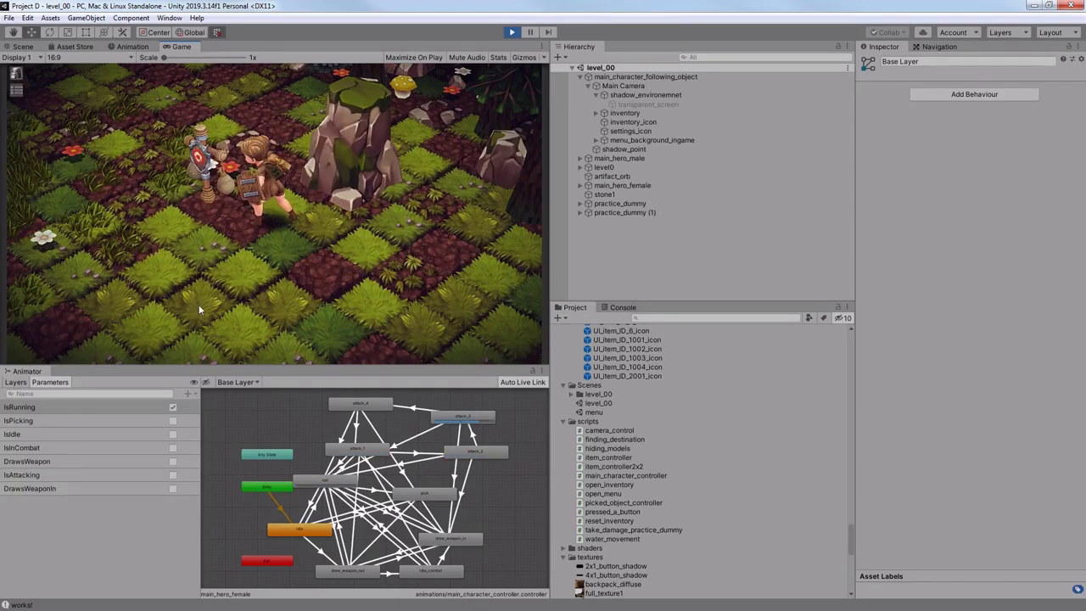
left_click(146, 220)
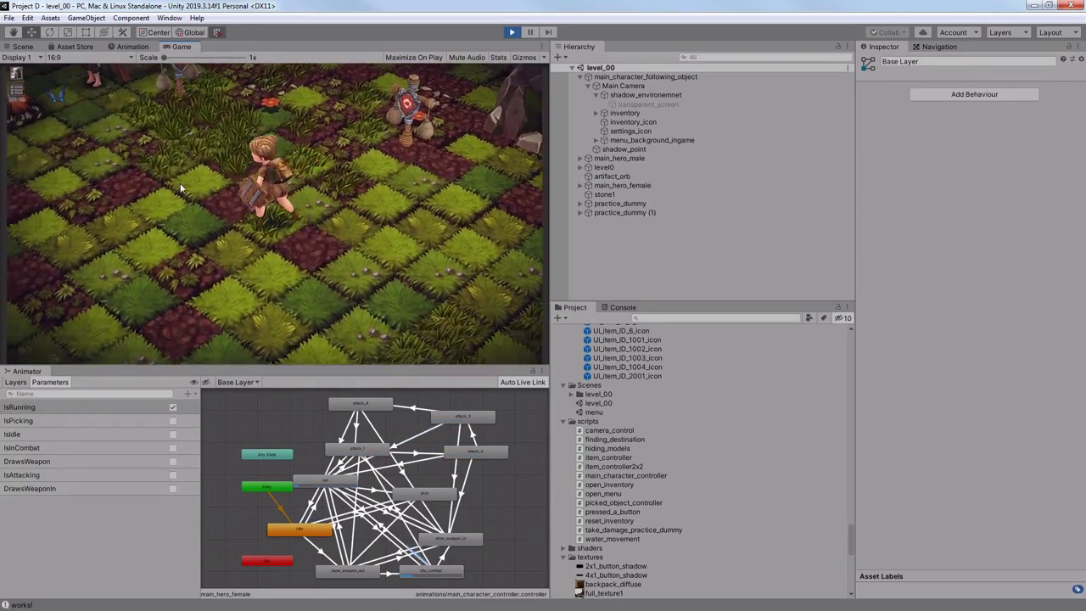
Pick up the orb at the campfire and attack the dummy beside the tent while monitoring the Animator parameters.
left_click(161, 181)
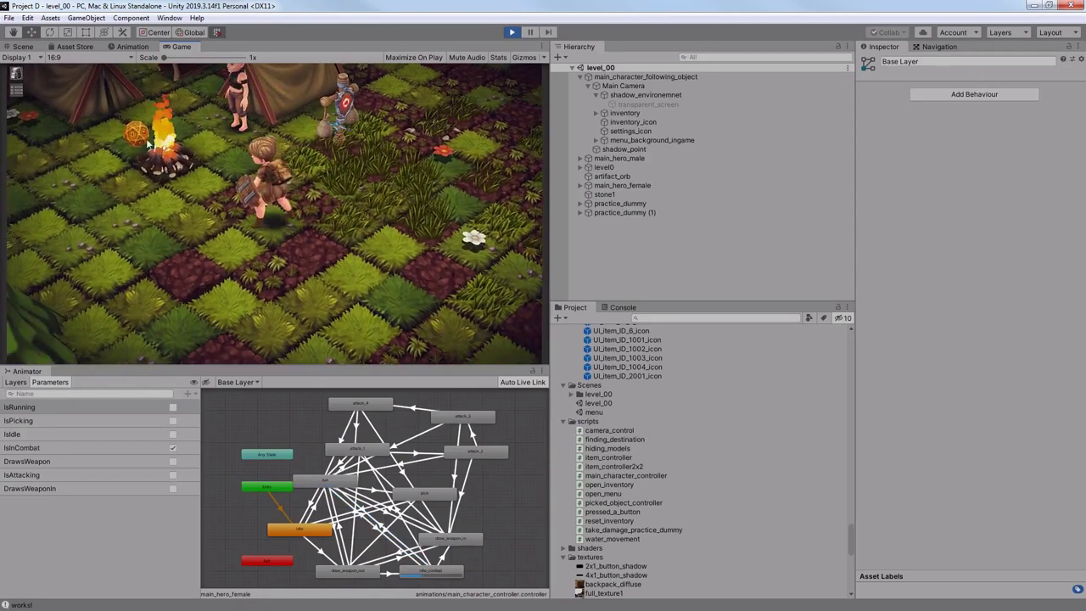
left_click(212, 159)
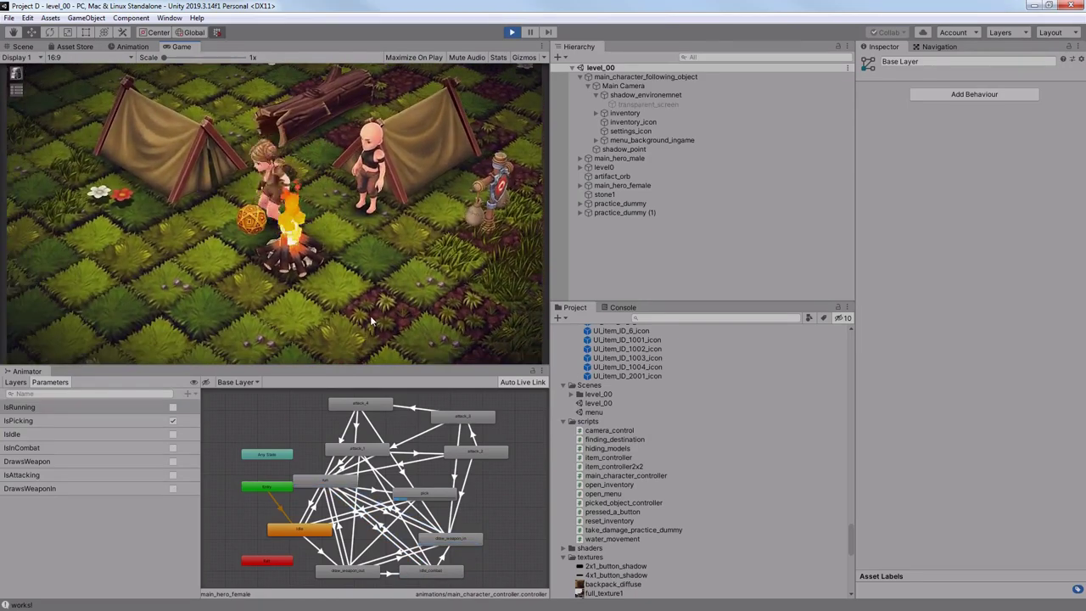
left_click(370, 315)
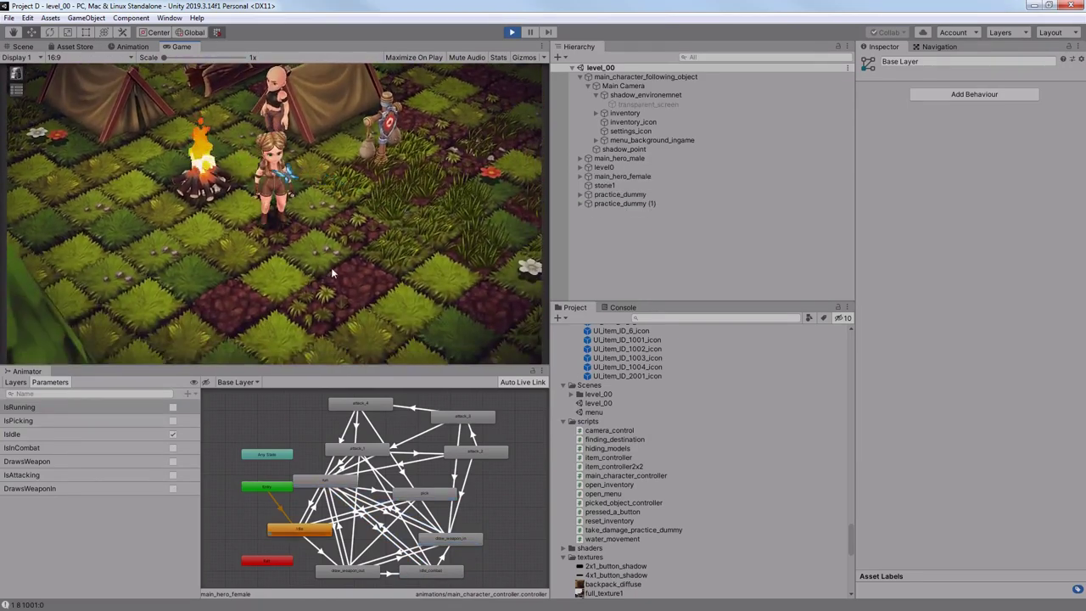
left_click(390, 213)
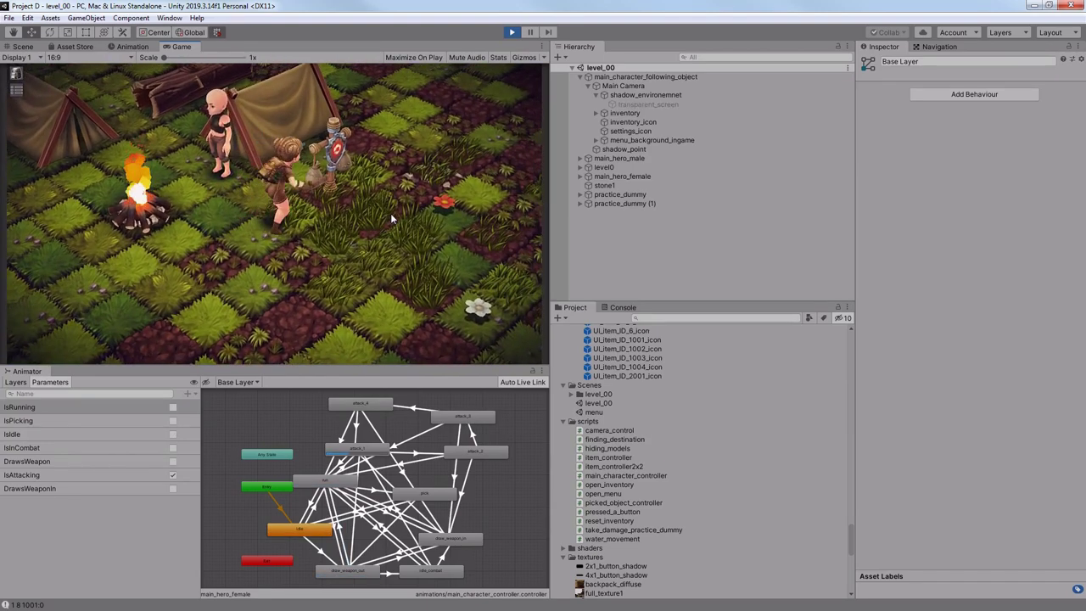